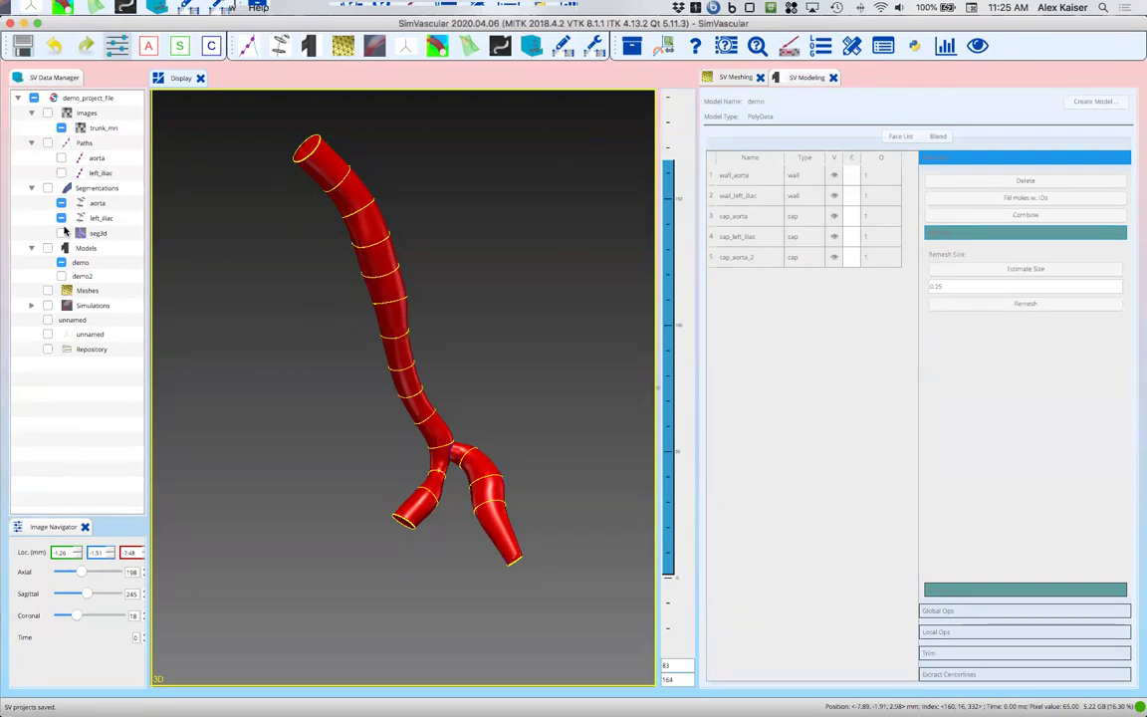
Hide and re-show the demo model, then drag the splitter right to widen the 3-D display
{"action": "left_click", "coordinate": [61, 263]}
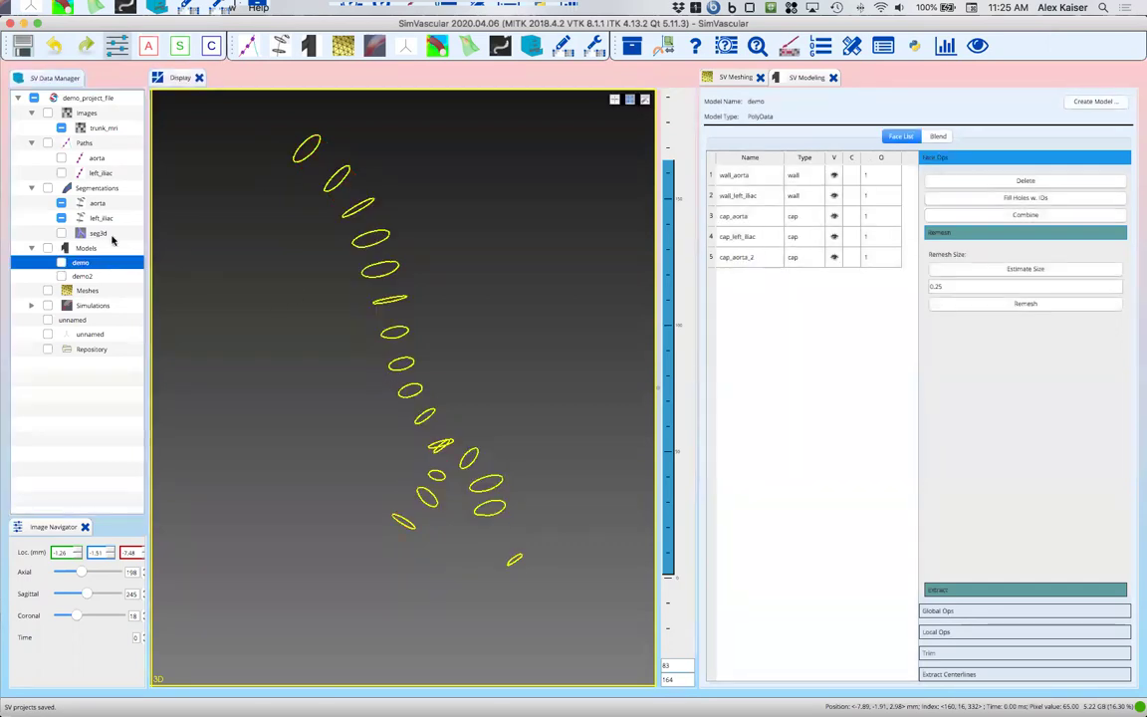
{"action": "left_click", "coordinate": [61, 263]}
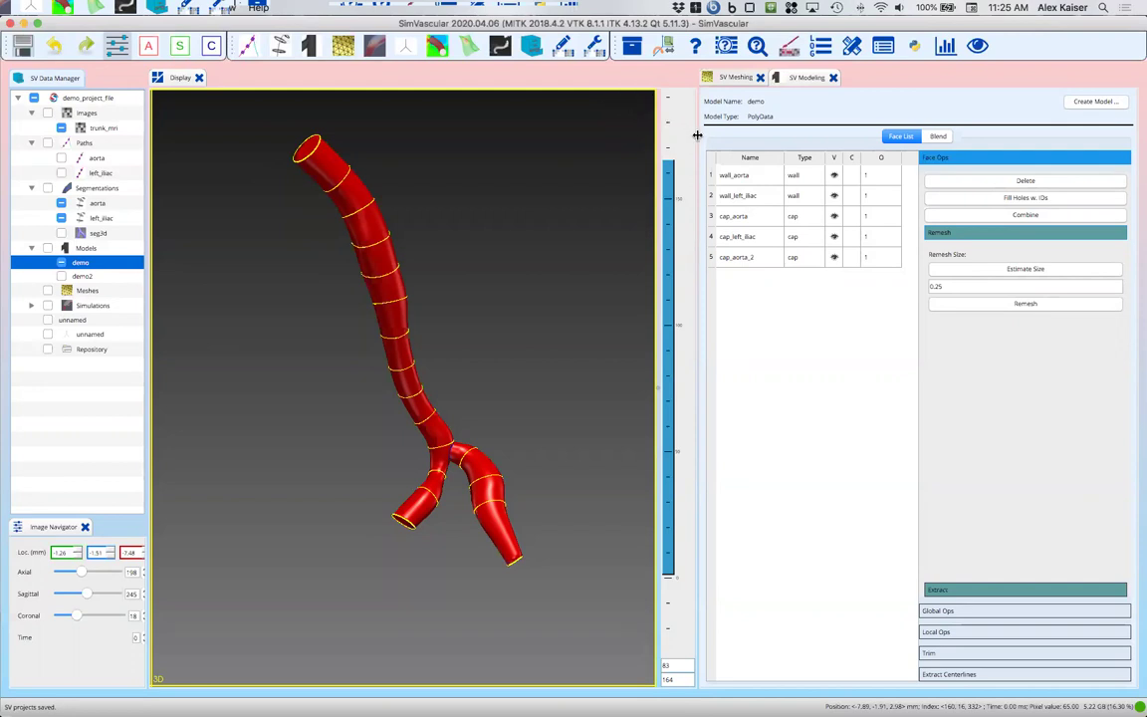
{"action": "left_click_drag", "start_coordinate": [697, 135], "coordinate": [778, 134]}
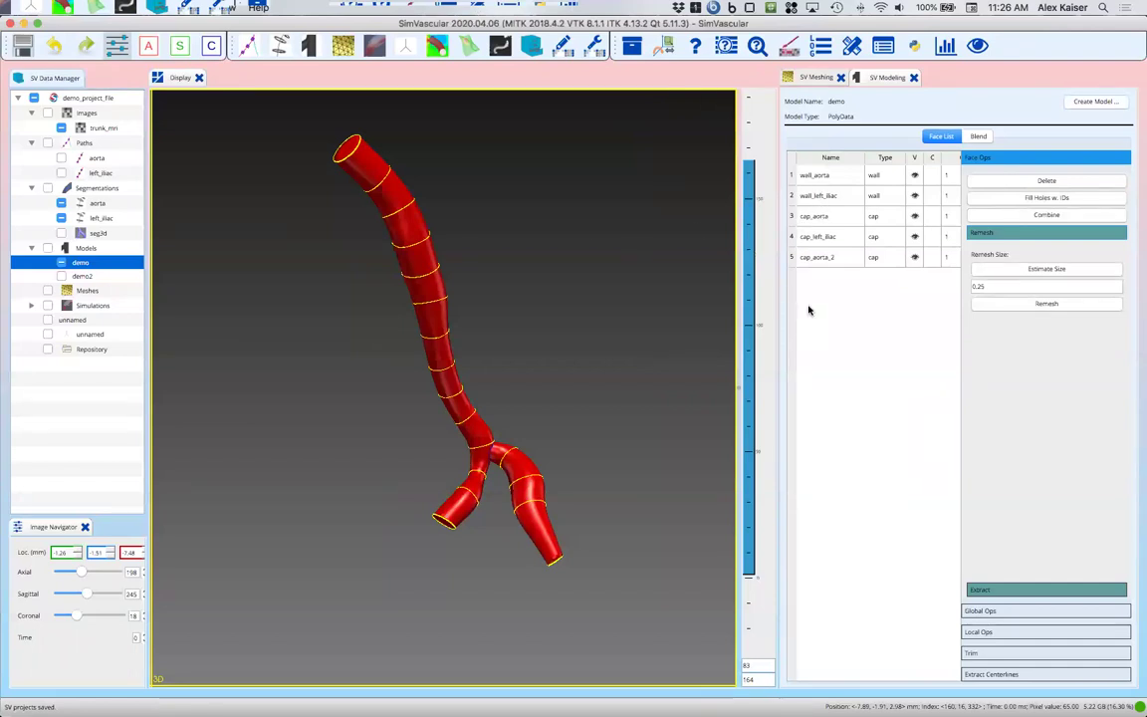
Create a mesh named 'aorta' under Meshes, using type TetGen and the demo model
{"action": "right_click", "coordinate": [87, 290]}
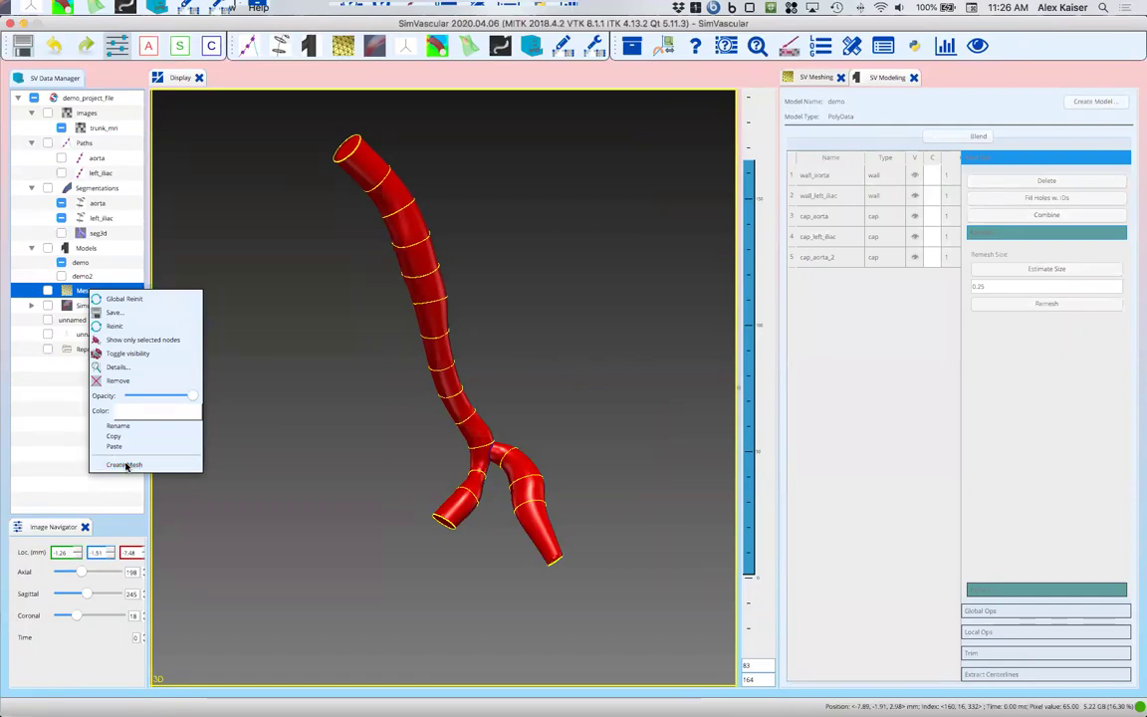
{"action": "left_click", "coordinate": [126, 466]}
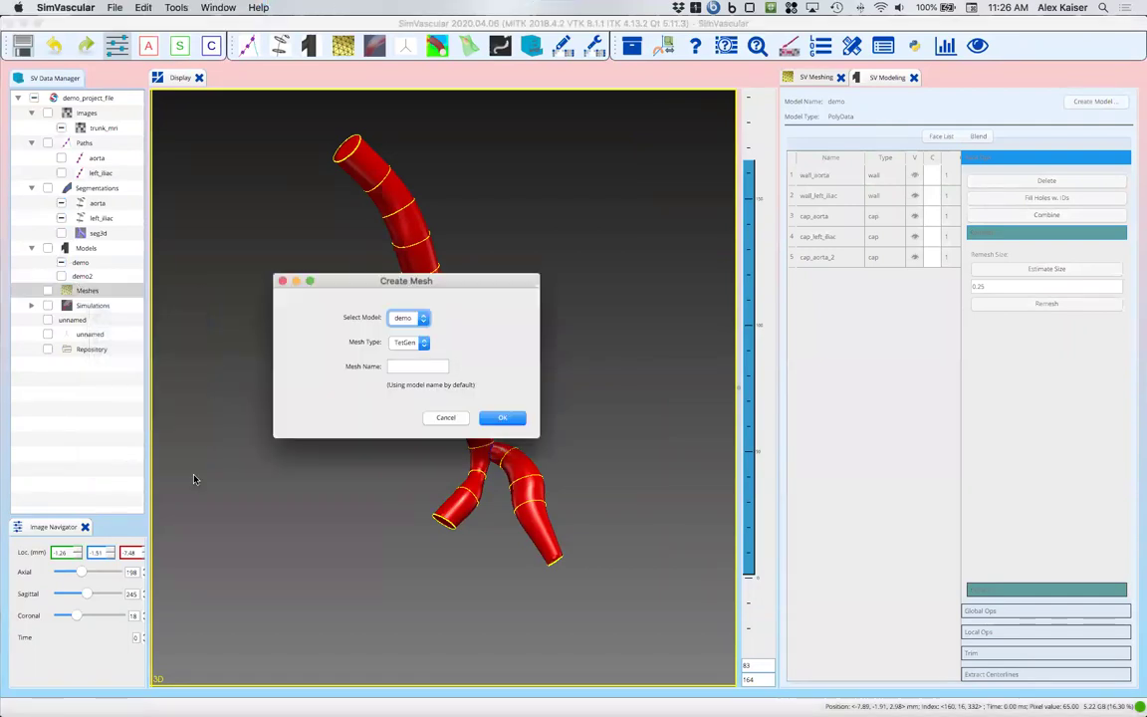
{"action": "left_click", "coordinate": [423, 344]}
{"action": "left_click", "coordinate": [408, 342]}
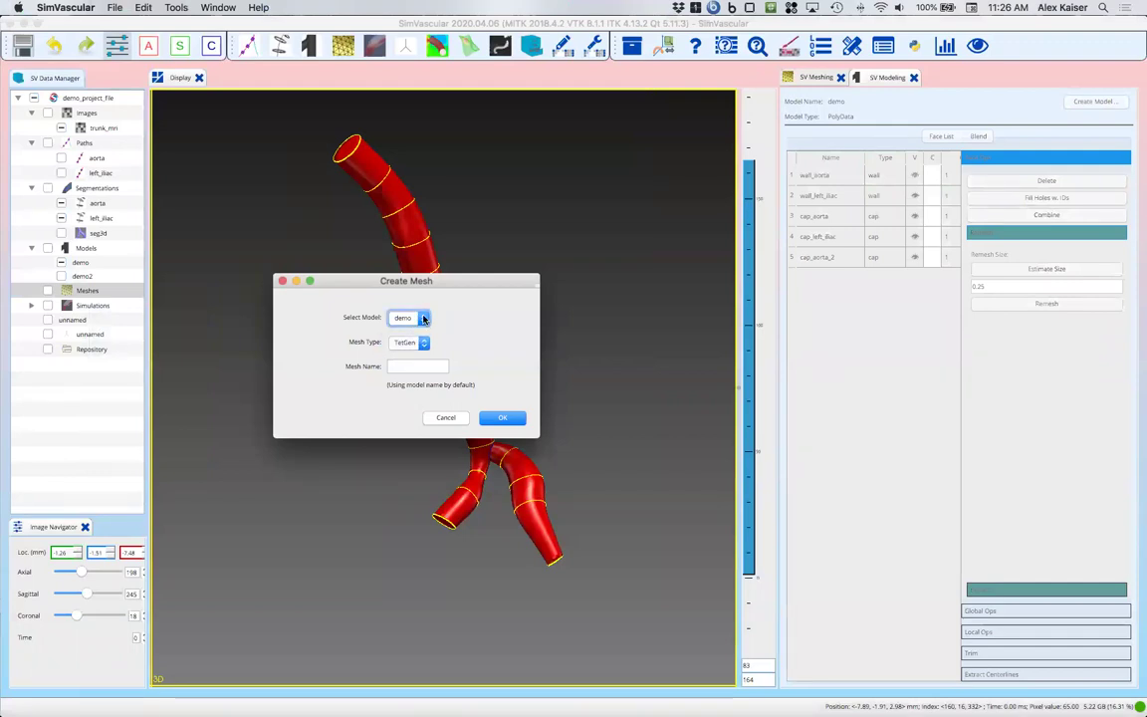
{"action": "left_click", "coordinate": [423, 318]}
{"action": "left_click", "coordinate": [406, 318]}
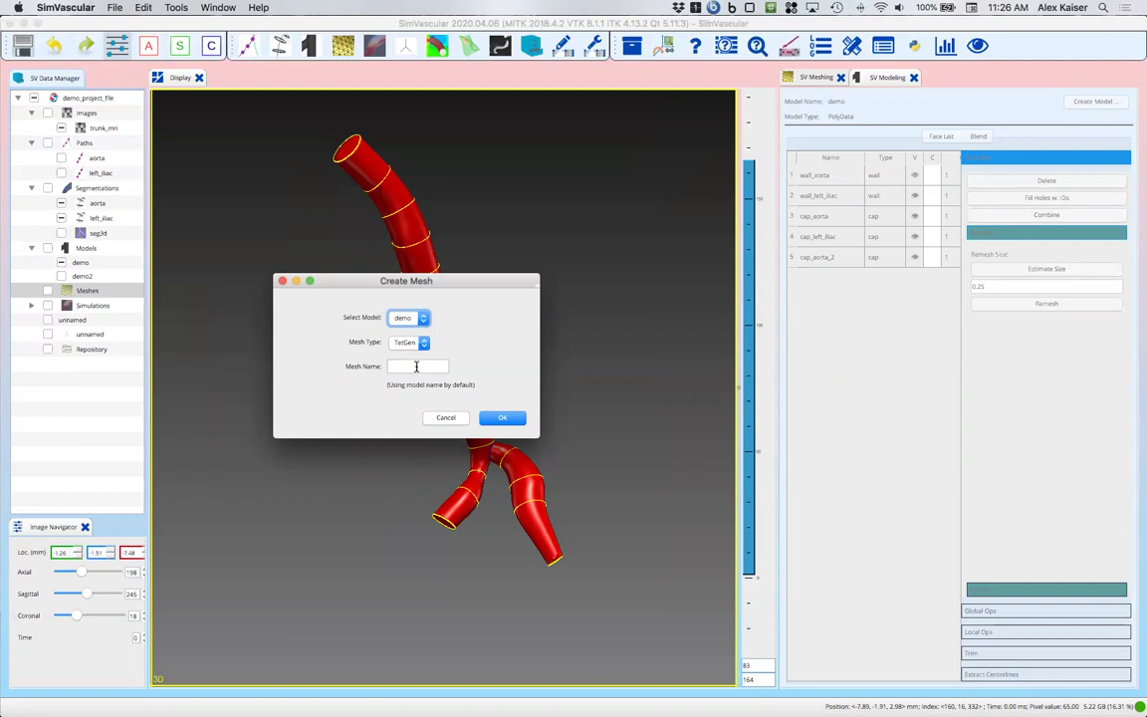
{"action": "left_click", "coordinate": [416, 366]}
{"action": "type", "text": "aorta"}
{"action": "left_click", "coordinate": [490, 417]}
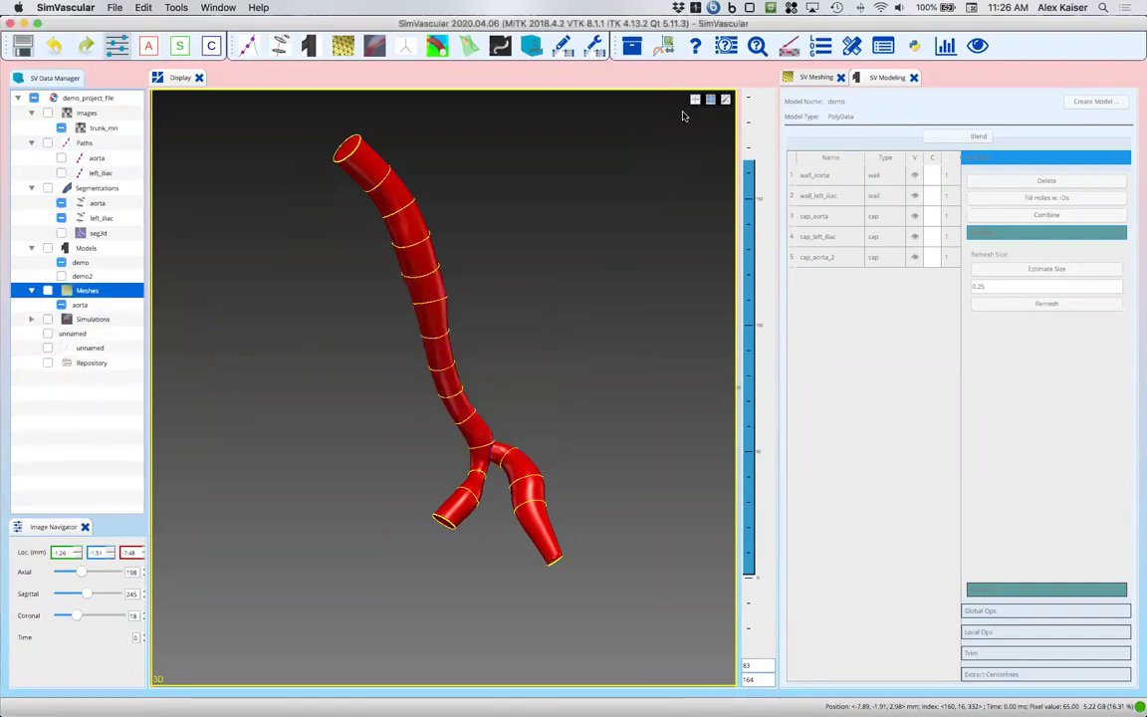
Show the axial, sagittal and coronal image slices in the 3-D view
{"action": "left_click", "coordinate": [148, 46]}
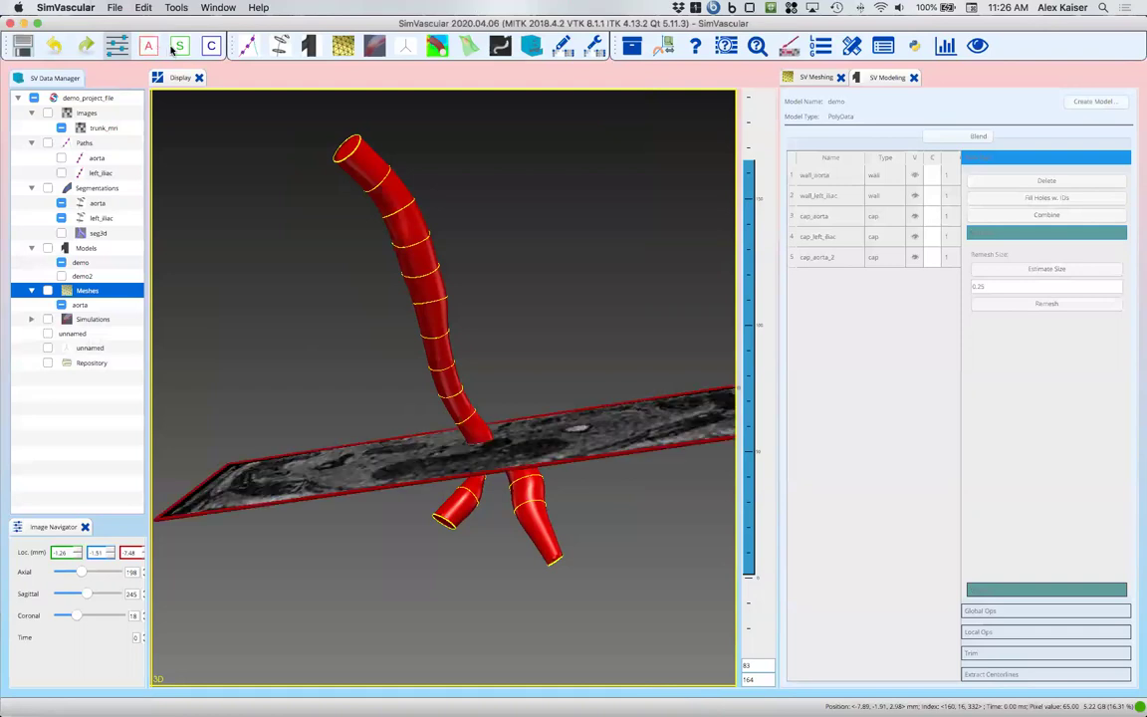
{"action": "left_click", "coordinate": [179, 46]}
{"action": "left_click", "coordinate": [210, 46]}
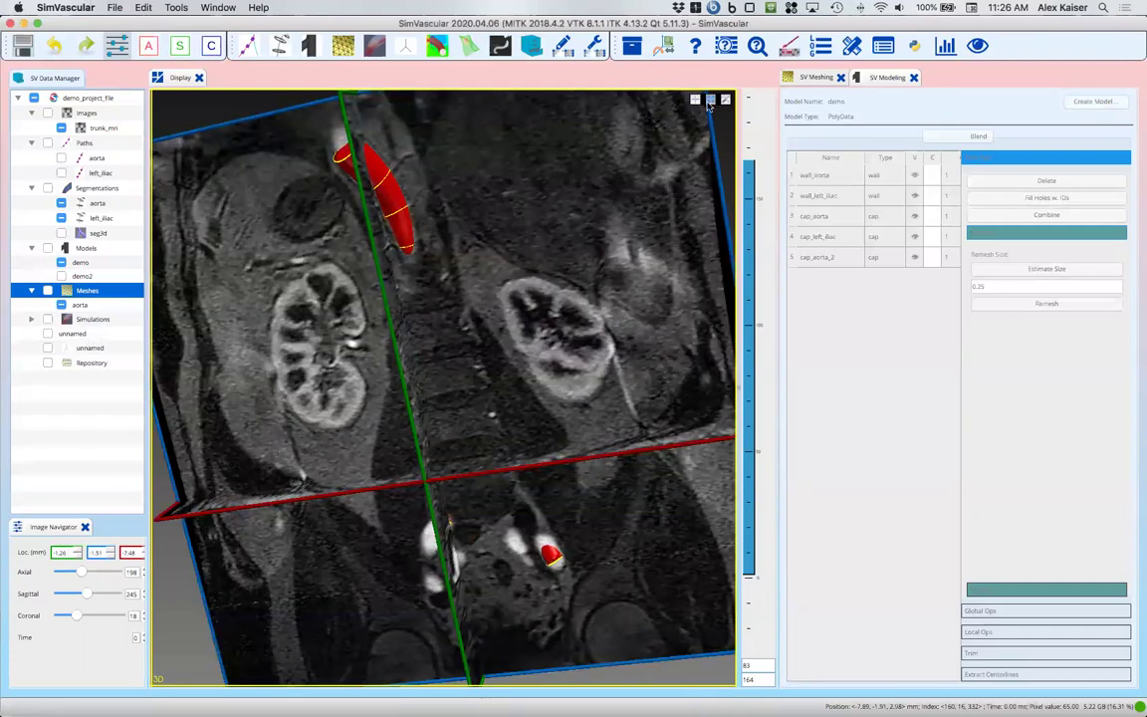
For the aorta mesh, disable boundary-layer extrusion and surface meshing, estimating max edge size 0.2919
{"action": "double_click", "coordinate": [80, 306]}
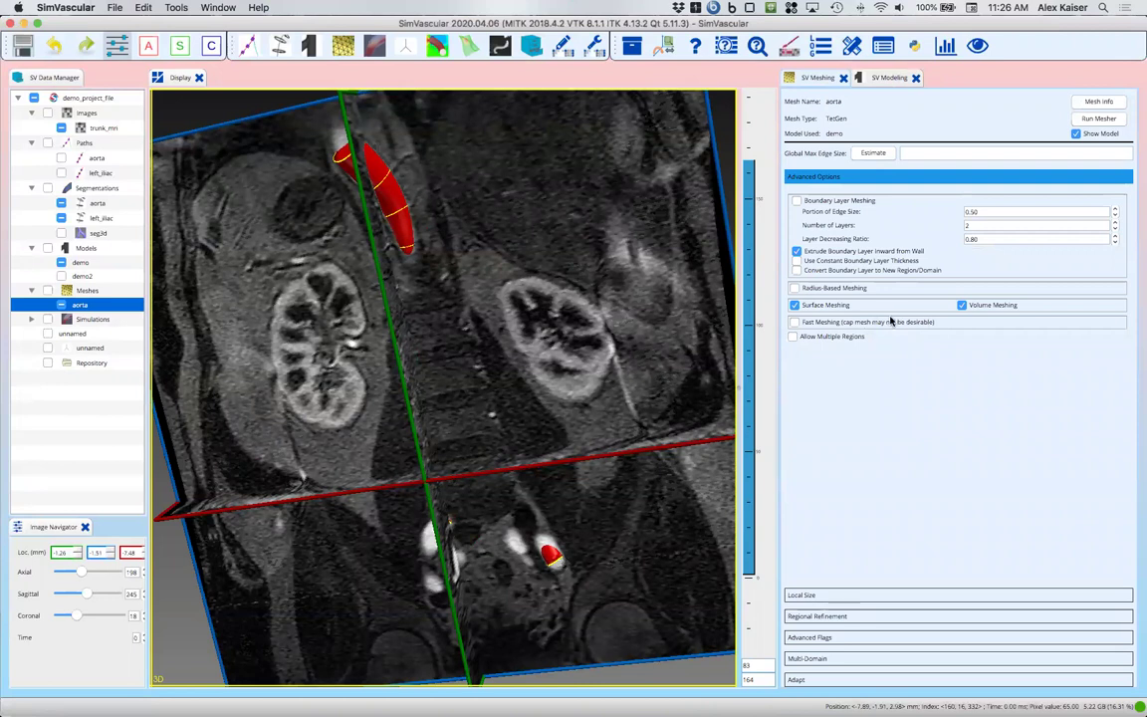
{"action": "left_click", "coordinate": [798, 253]}
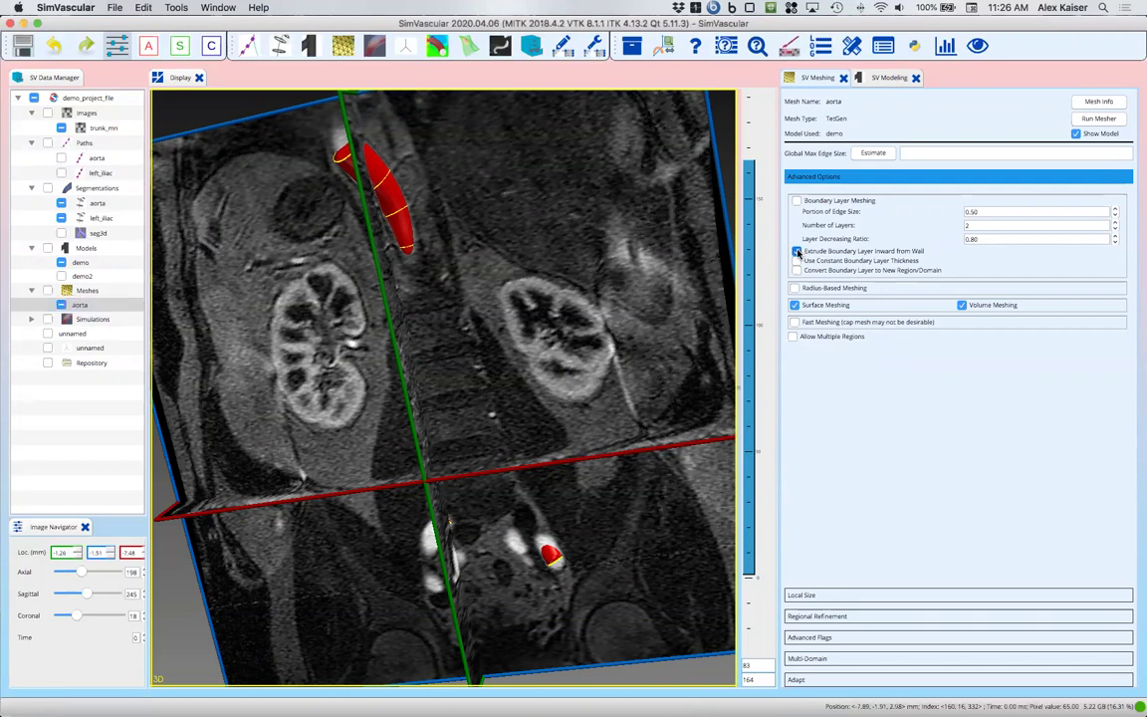
{"action": "left_click", "coordinate": [892, 155]}
{"action": "left_click", "coordinate": [817, 308]}
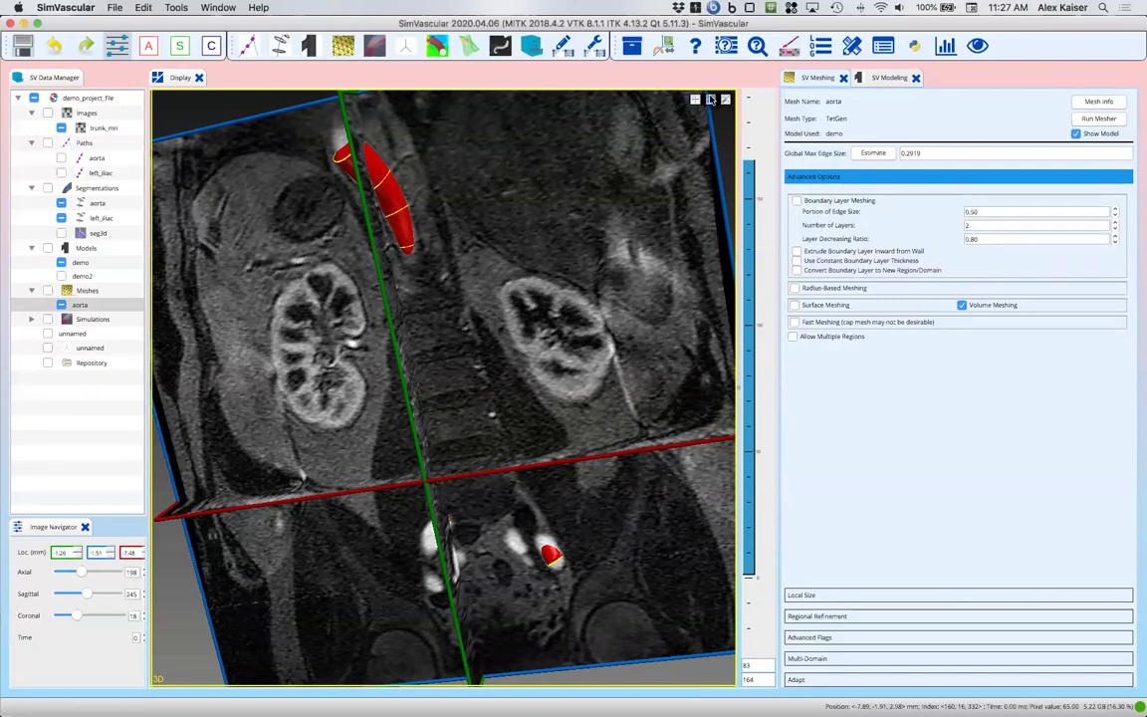
{"action": "left_click", "coordinate": [711, 100]}
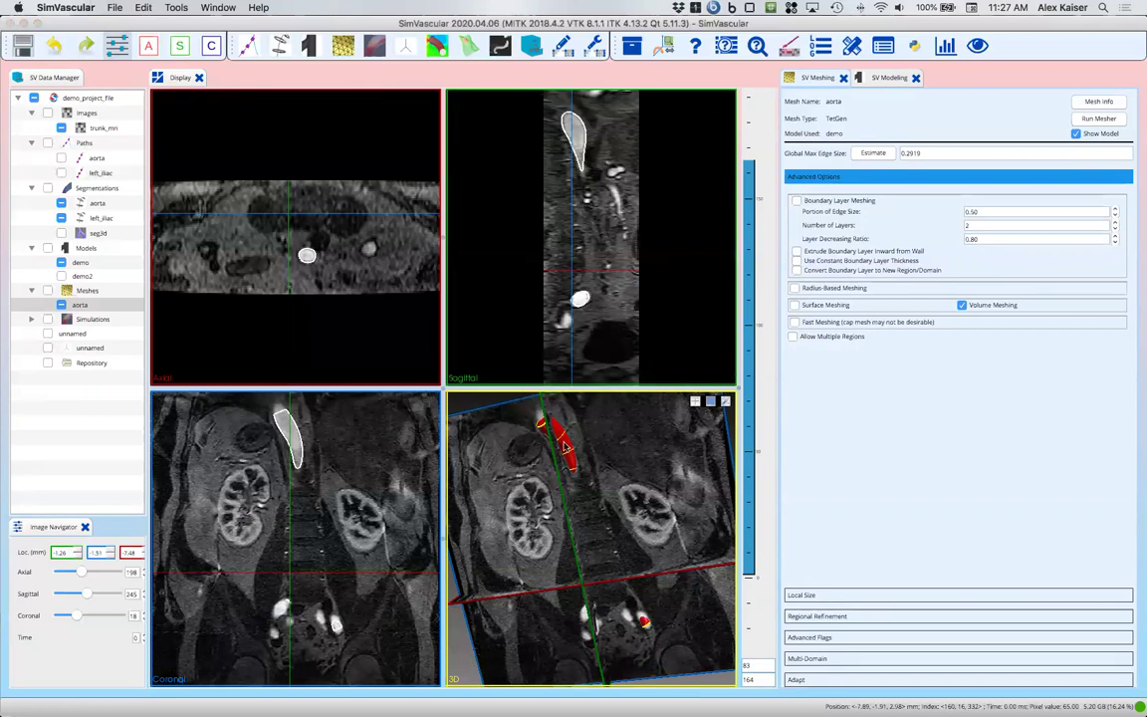
Run the mesher on aorta and dismiss the statistics (19147 nodes, 92138 elements)
{"action": "left_click", "coordinate": [1099, 120]}
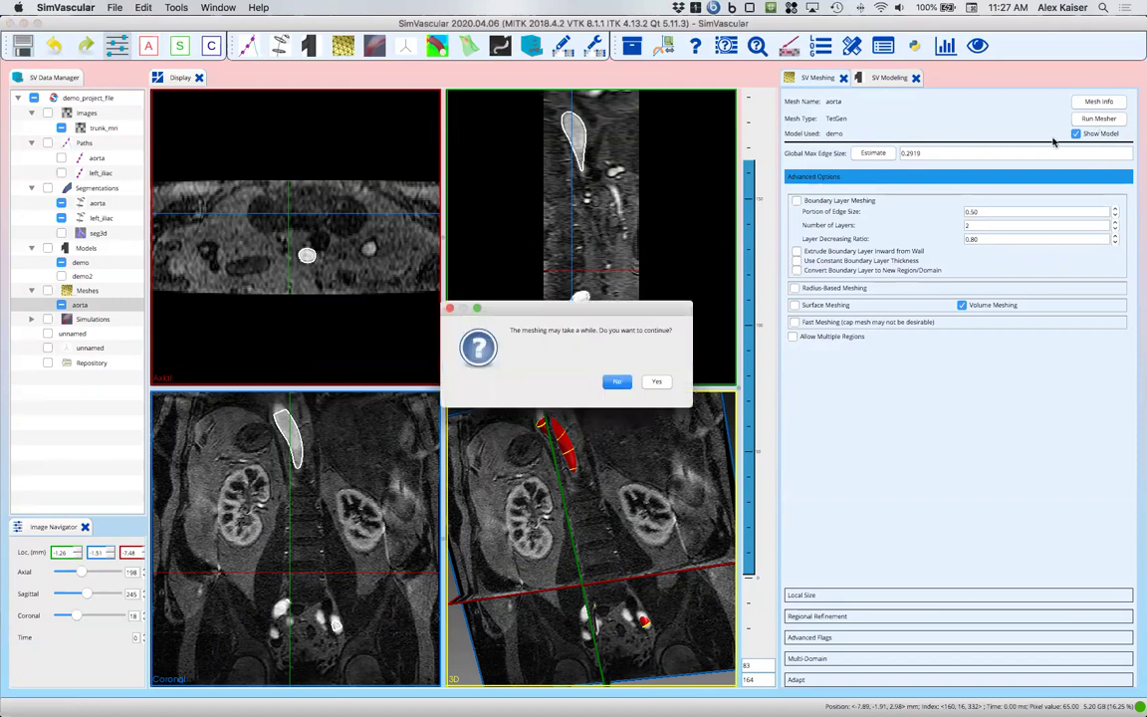
{"action": "left_click", "coordinate": [657, 383]}
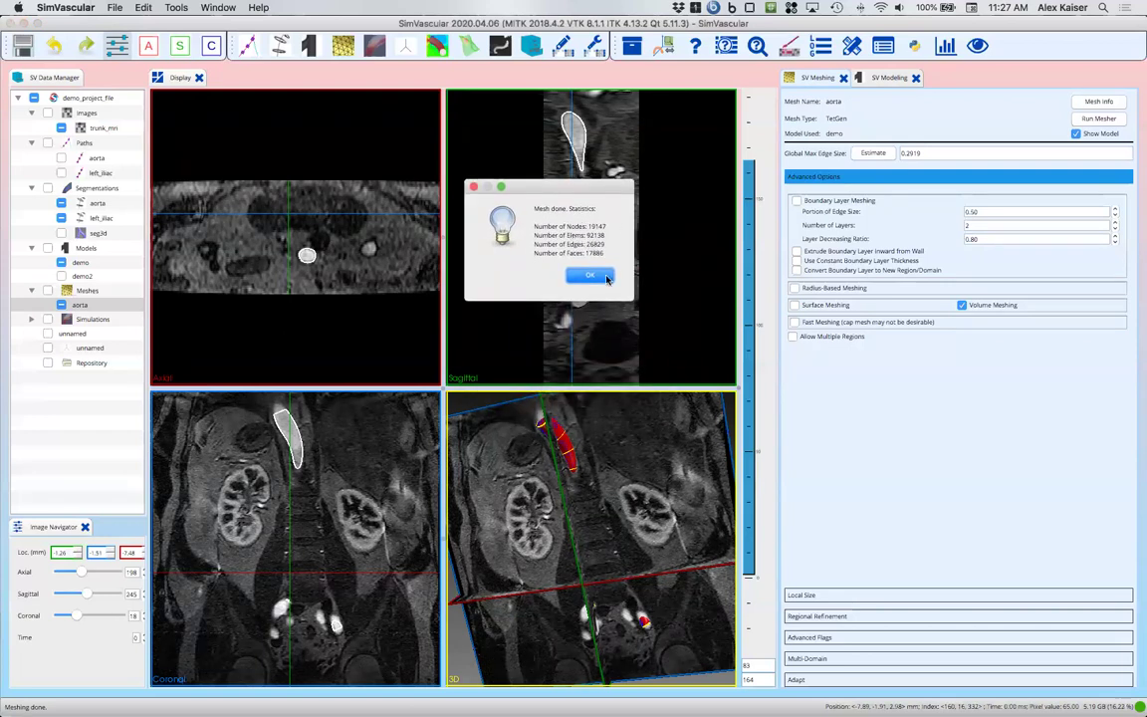
{"action": "left_click", "coordinate": [591, 275]}
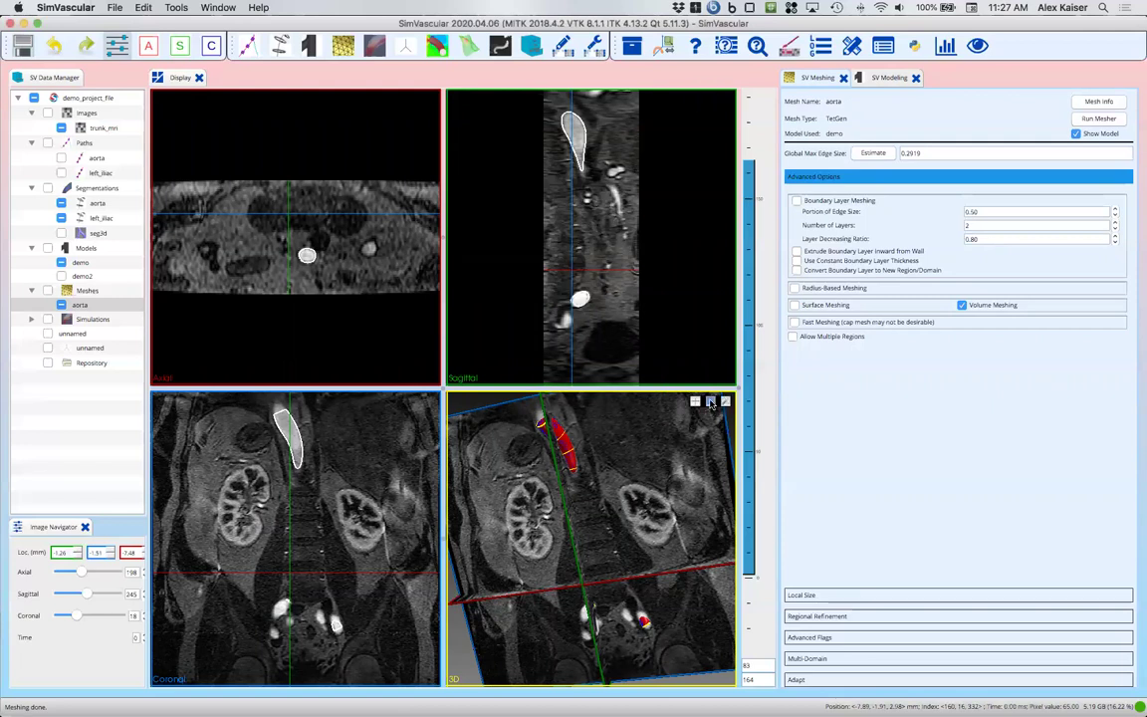
Maximize the 3-D view and hide the image slices, aorta segmentation rings and demo model surface
{"action": "left_click", "coordinate": [710, 402]}
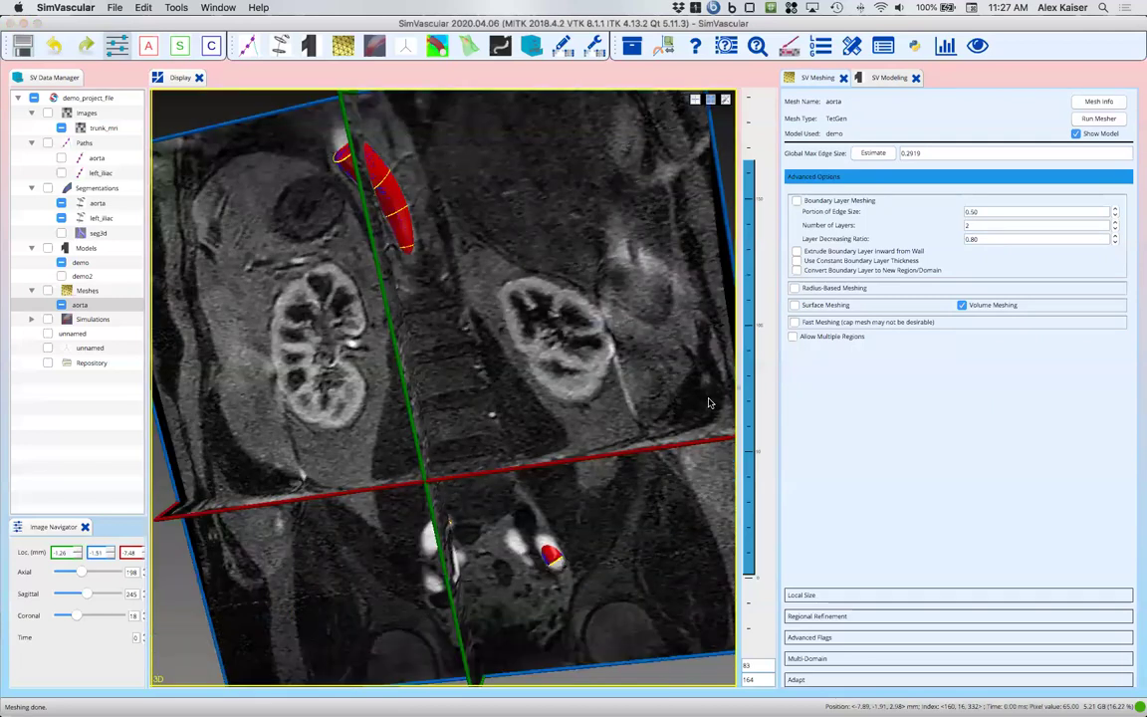
{"action": "left_click", "coordinate": [143, 45]}
{"action": "left_click", "coordinate": [178, 46]}
{"action": "left_click", "coordinate": [211, 46]}
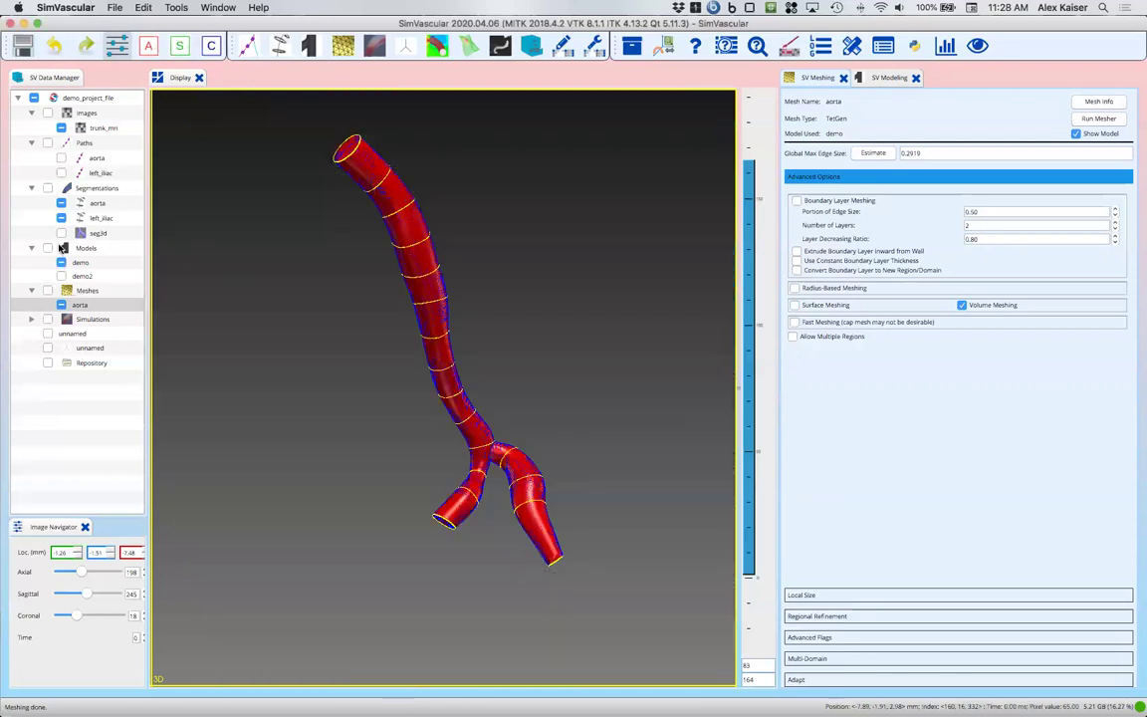
{"action": "left_click", "coordinate": [62, 203]}
{"action": "left_click", "coordinate": [61, 203]}
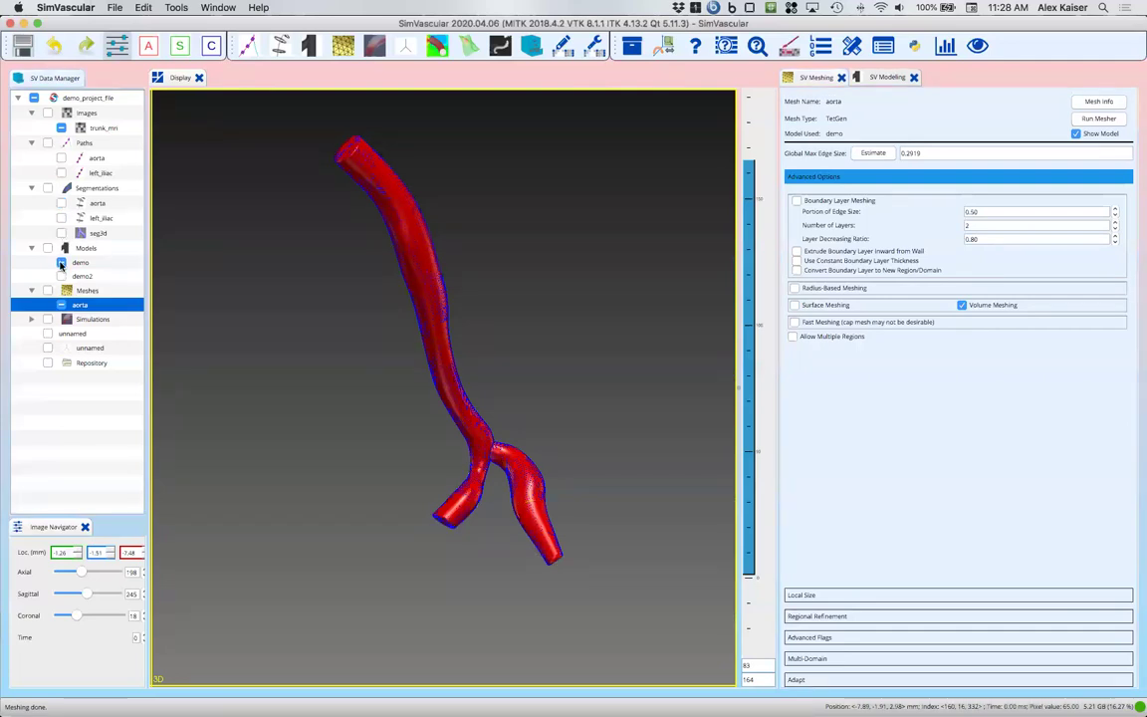
{"action": "left_click", "coordinate": [61, 263]}
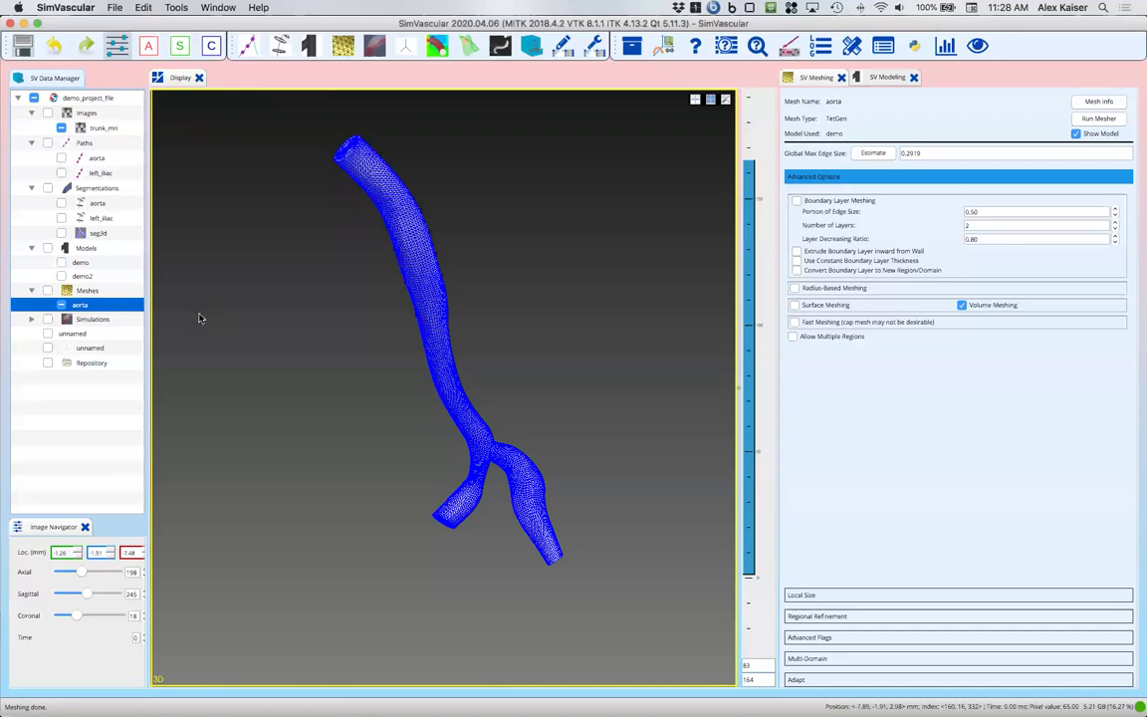
Zoom and orbit the 3-D view to inspect the aorta mesh triangles along the vessel
{"action": "right_click_drag", "start_coordinate": [348, 358], "coordinate": [341, 242]}
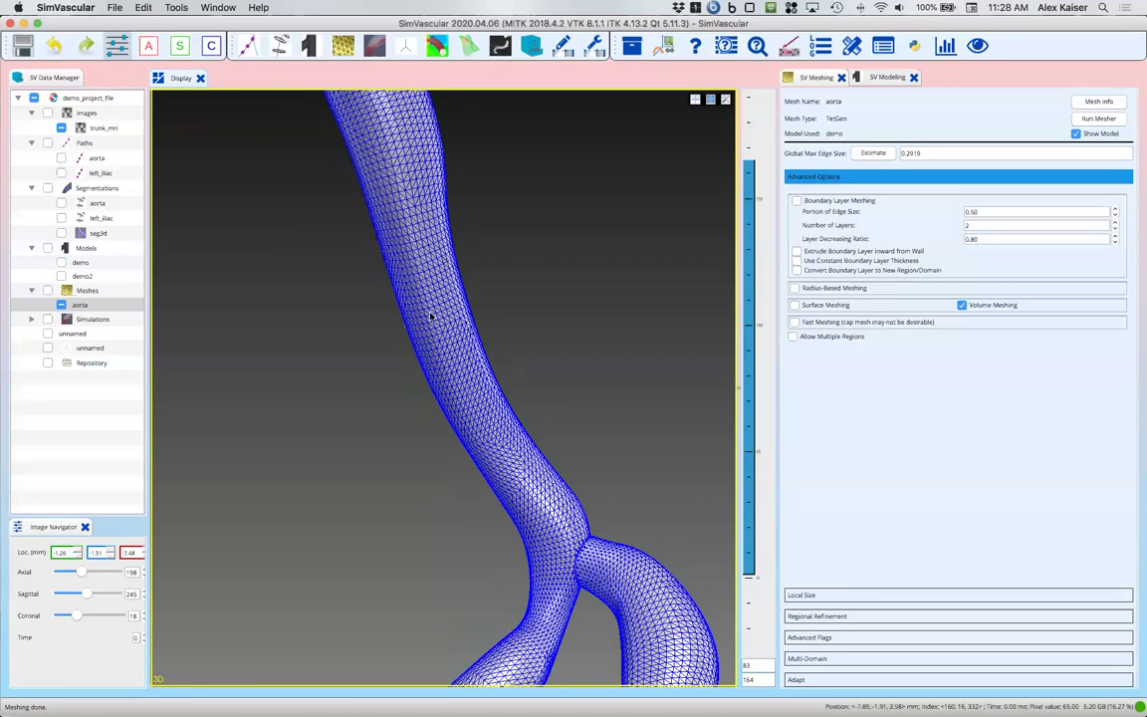
{"action": "right_click_drag", "start_coordinate": [433, 354], "coordinate": [448, 543]}
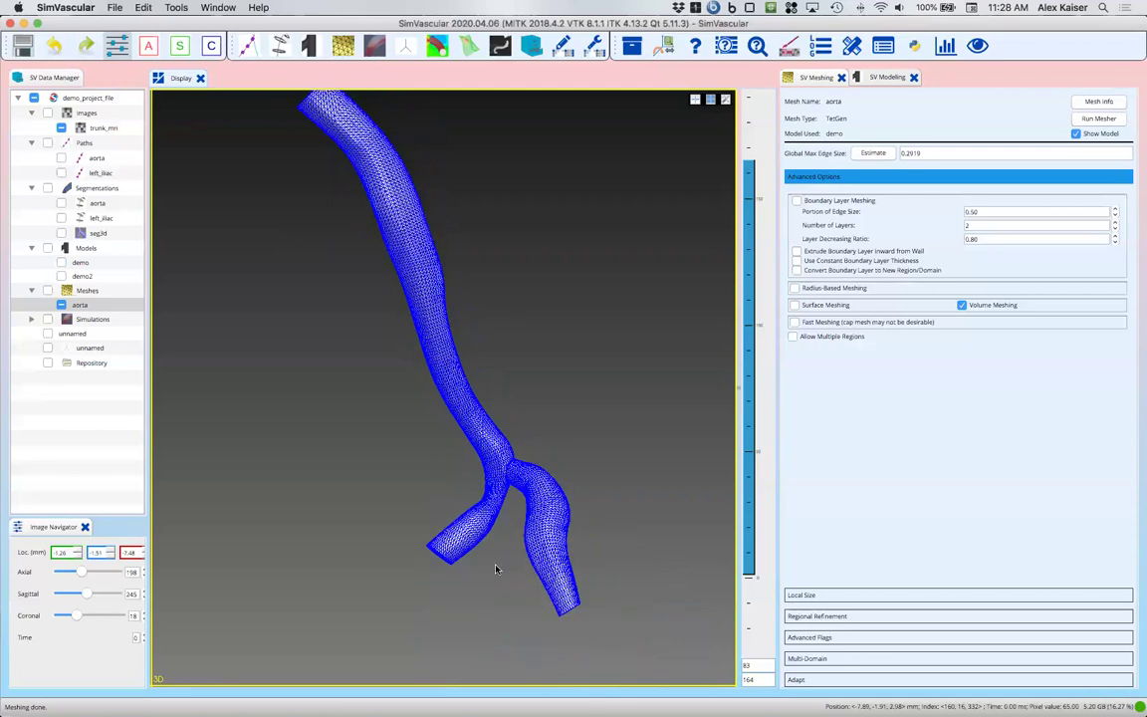
{"action": "left_click_drag", "start_coordinate": [506, 565], "coordinate": [449, 374]}
{"action": "right_click_drag", "start_coordinate": [449, 375], "coordinate": [448, 159]}
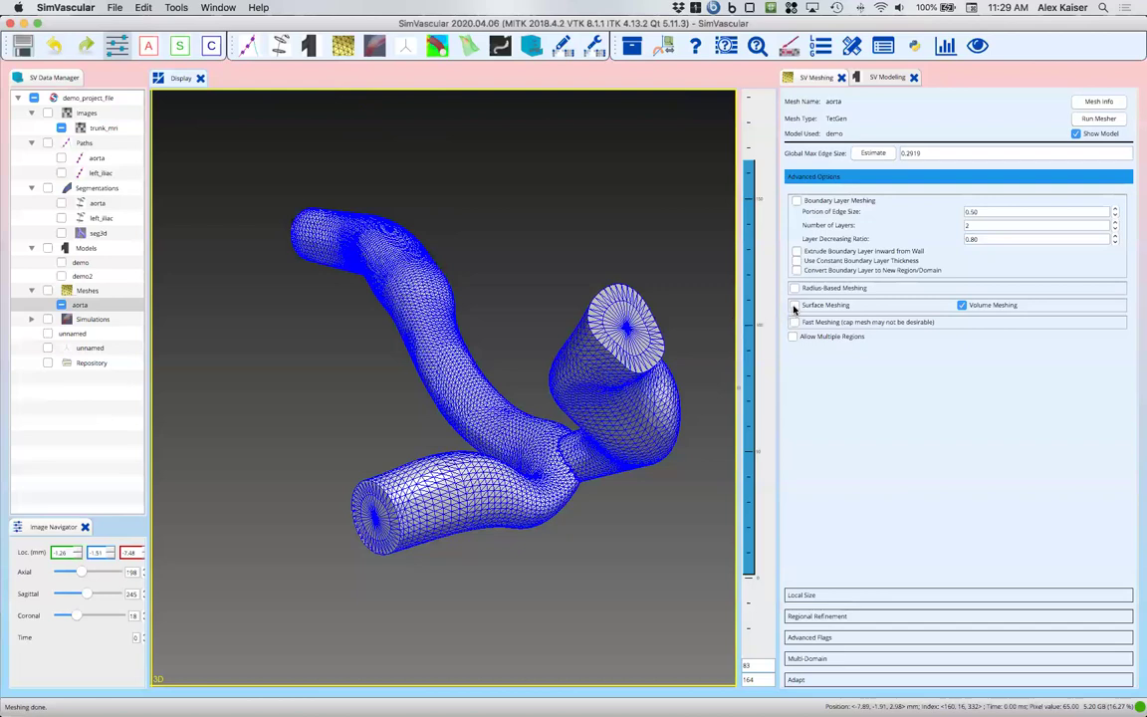
Re-enable surface meshing, regenerate the aorta mesh at edge size 0.2919, and rotate to inspect it
{"action": "left_click", "coordinate": [793, 307]}
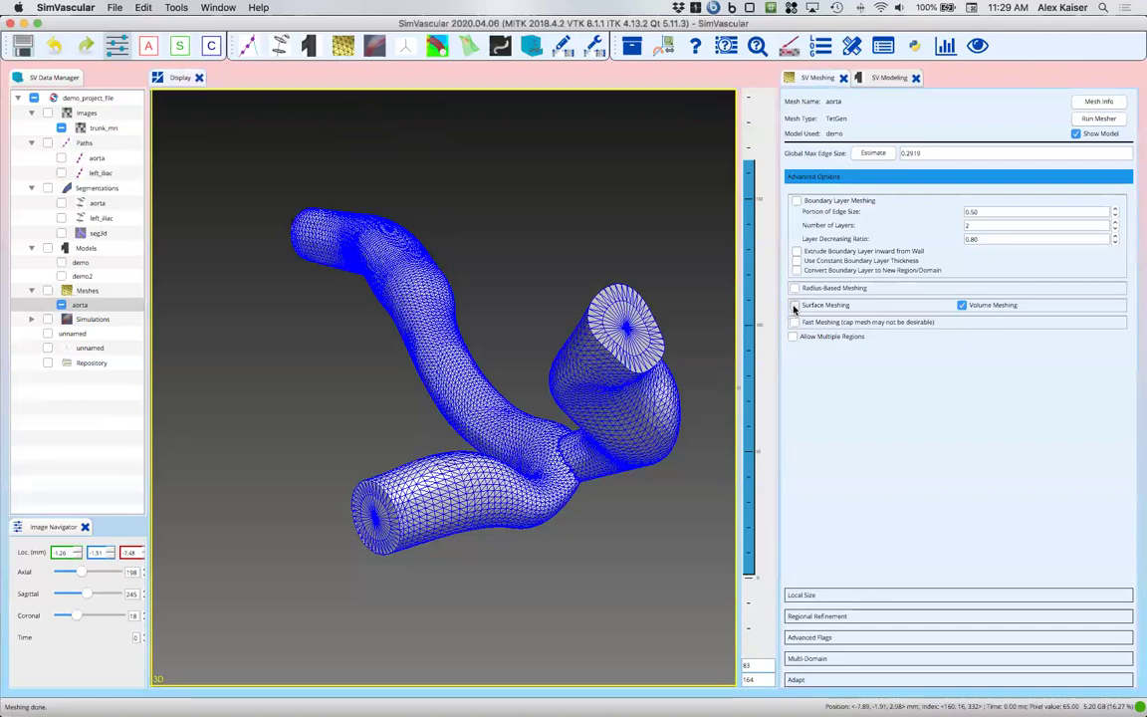
{"action": "left_click", "coordinate": [1099, 119]}
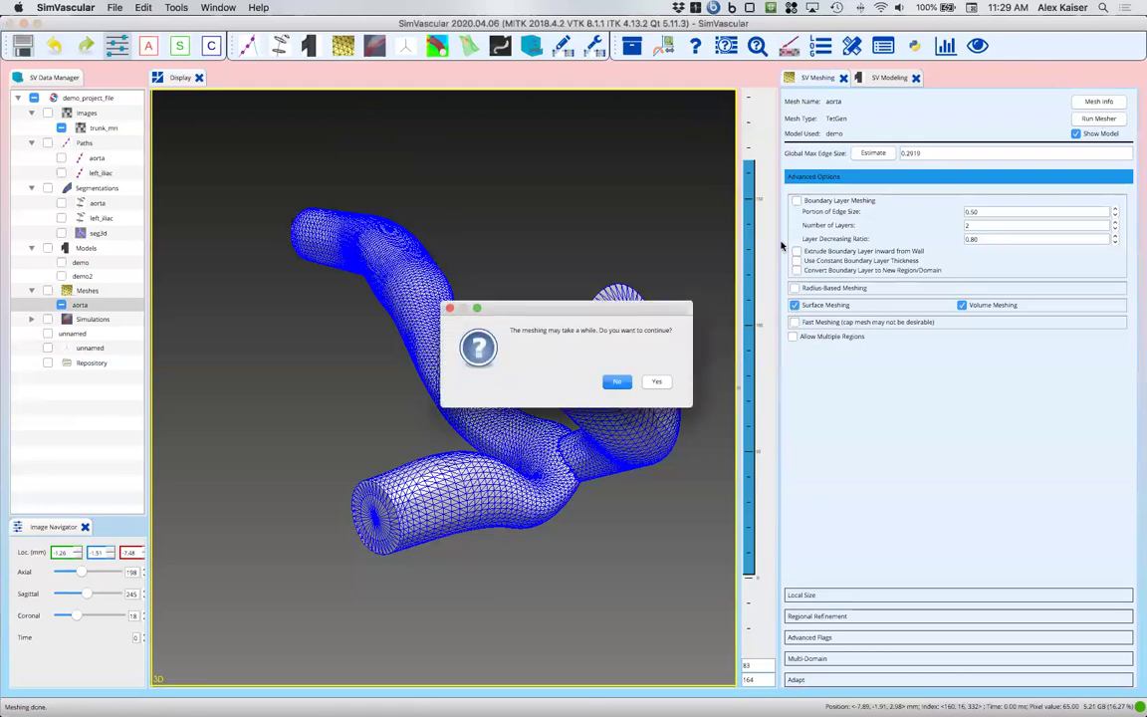
{"action": "left_click", "coordinate": [654, 382]}
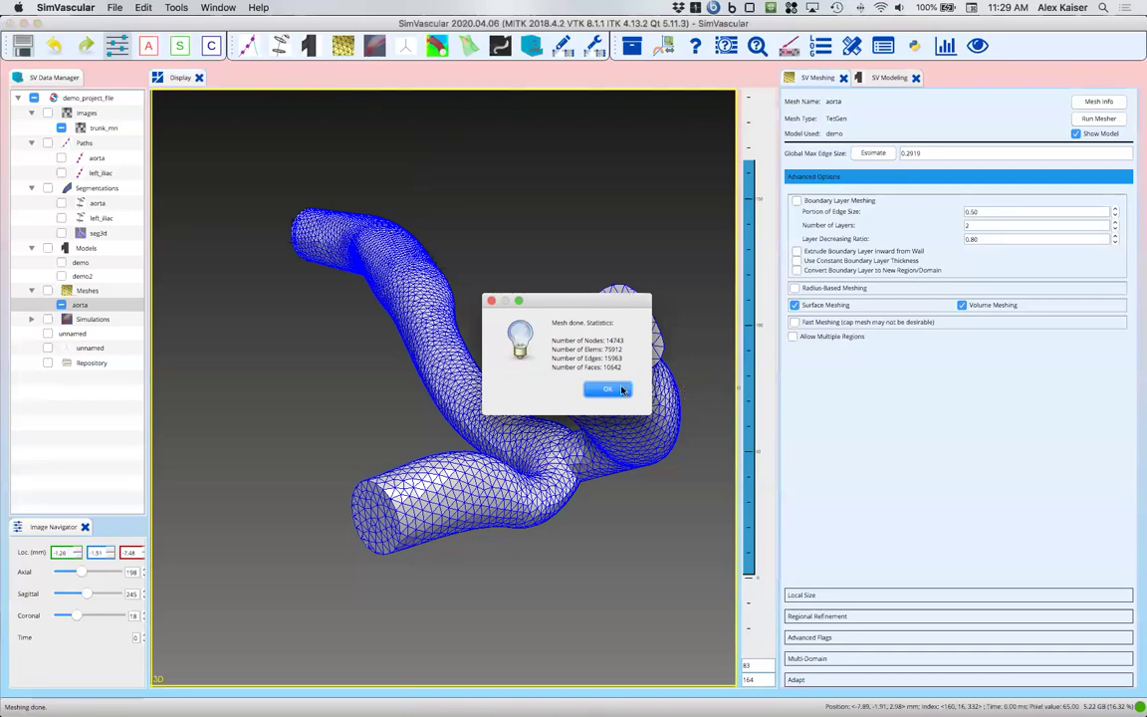
{"action": "left_click", "coordinate": [616, 390]}
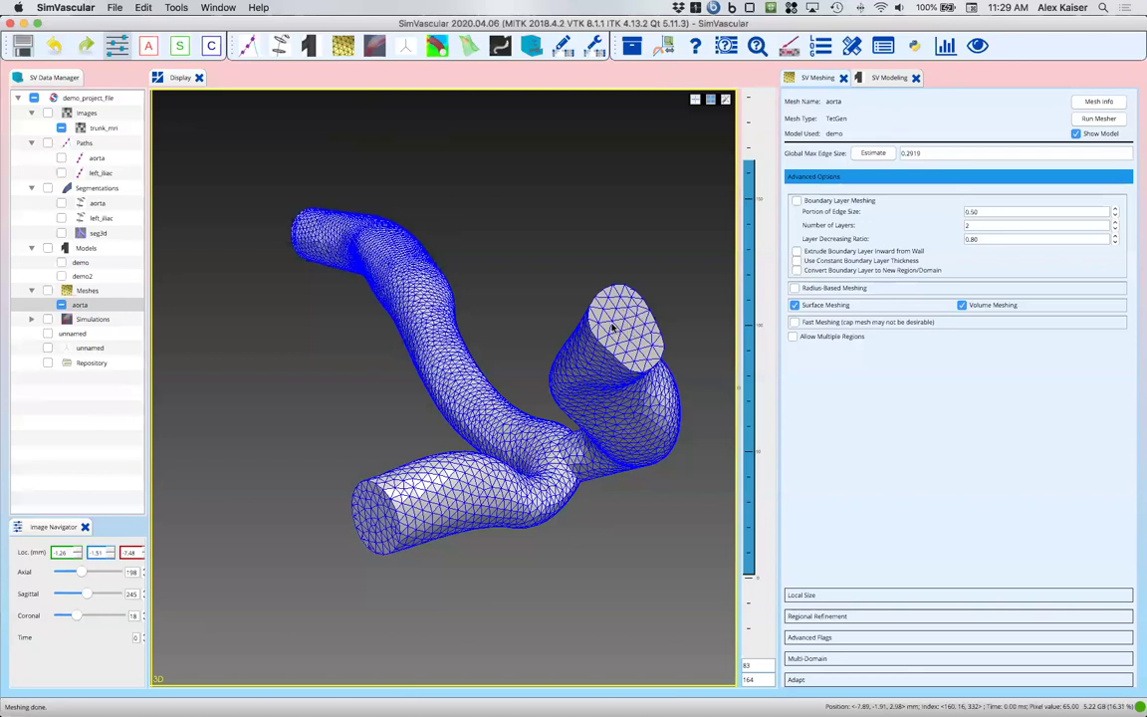
{"action": "mouse_move", "coordinate": [471, 328]}
{"action": "left_mouse_down"}
{"action": "mouse_move", "coordinate": [476, 345]}
{"action": "mouse_move", "coordinate": [449, 324]}
{"action": "left_mouse_up"}
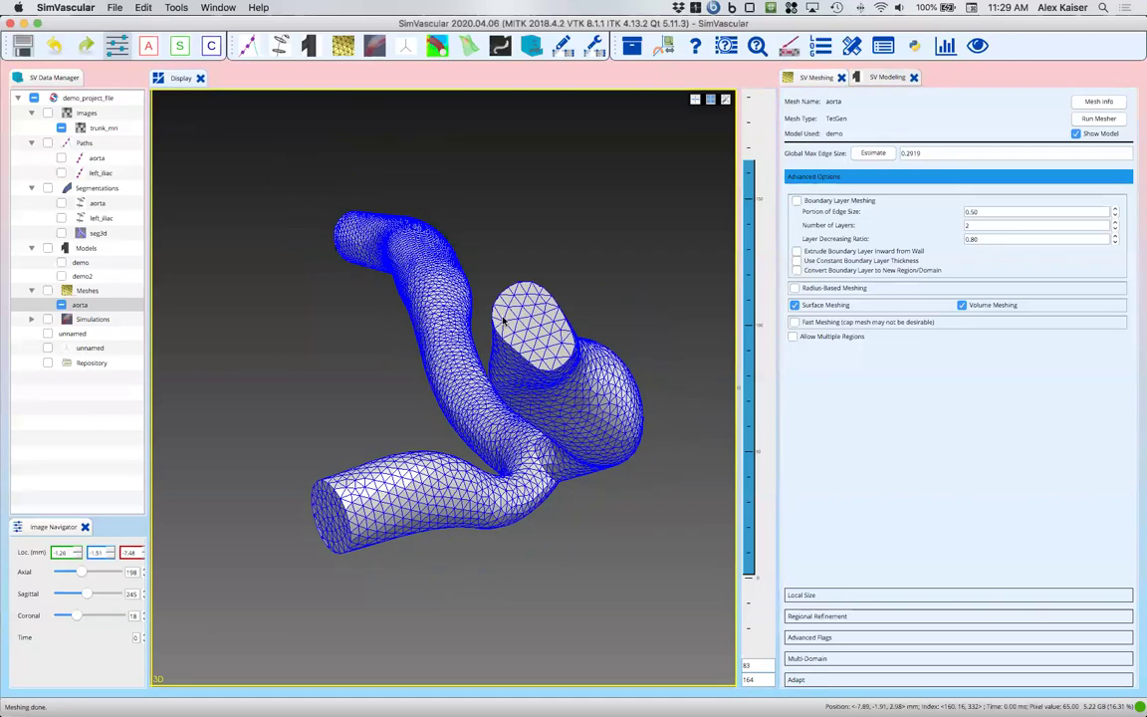
{"action": "left_click_drag", "start_coordinate": [443, 249], "coordinate": [507, 302]}
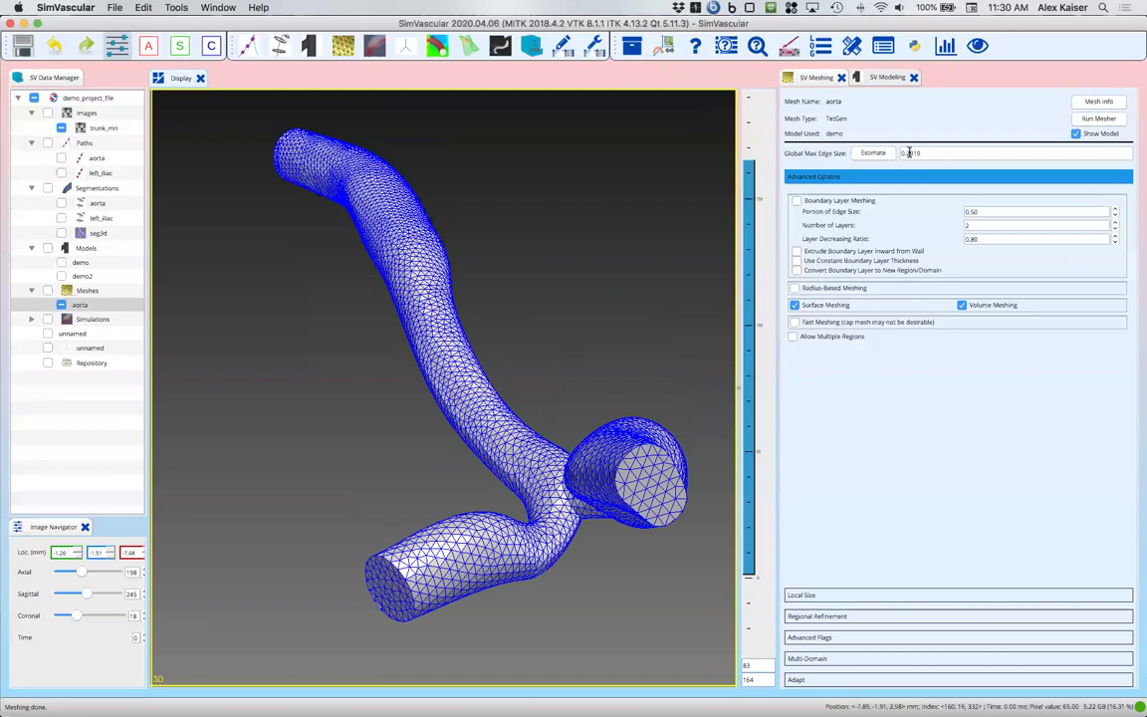
Change the global max edge size from 0.2919 to 0.15
{"action": "left_click", "coordinate": [909, 152]}
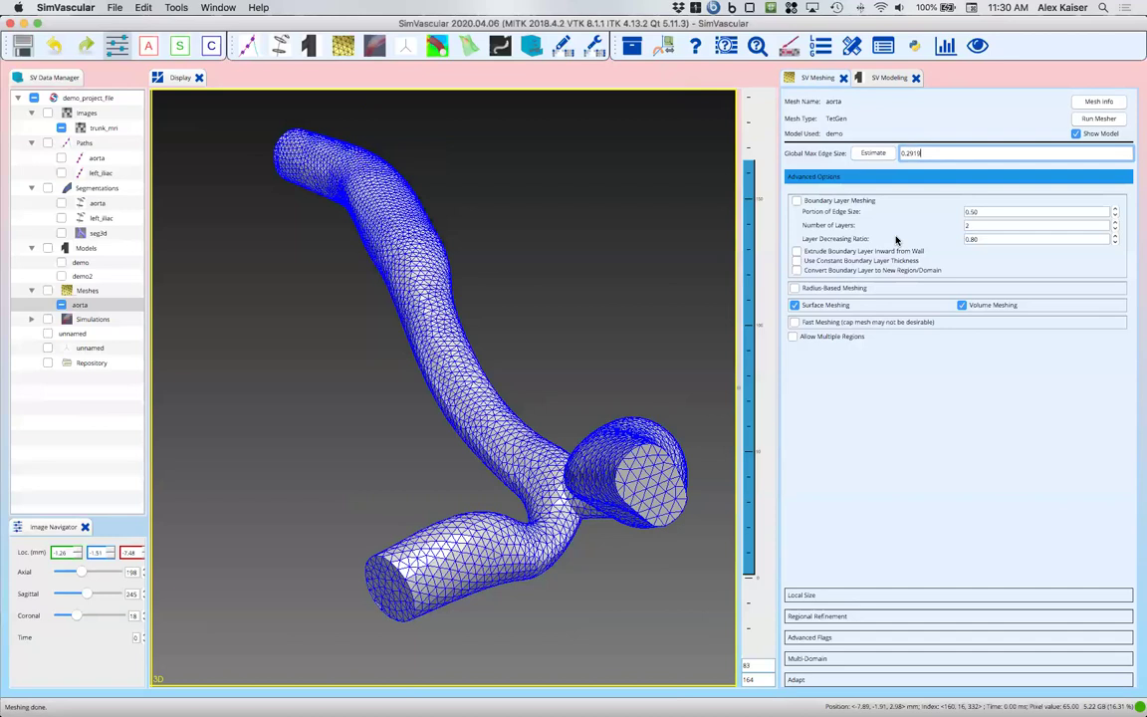
{"action": "key", "text": "BackSpace"}
{"action": "key", "text": "BackSpace"}
Run the mesher at edge size 0.15, dismiss the statistics, and save the project
{"action": "left_click", "coordinate": [1081, 121]}
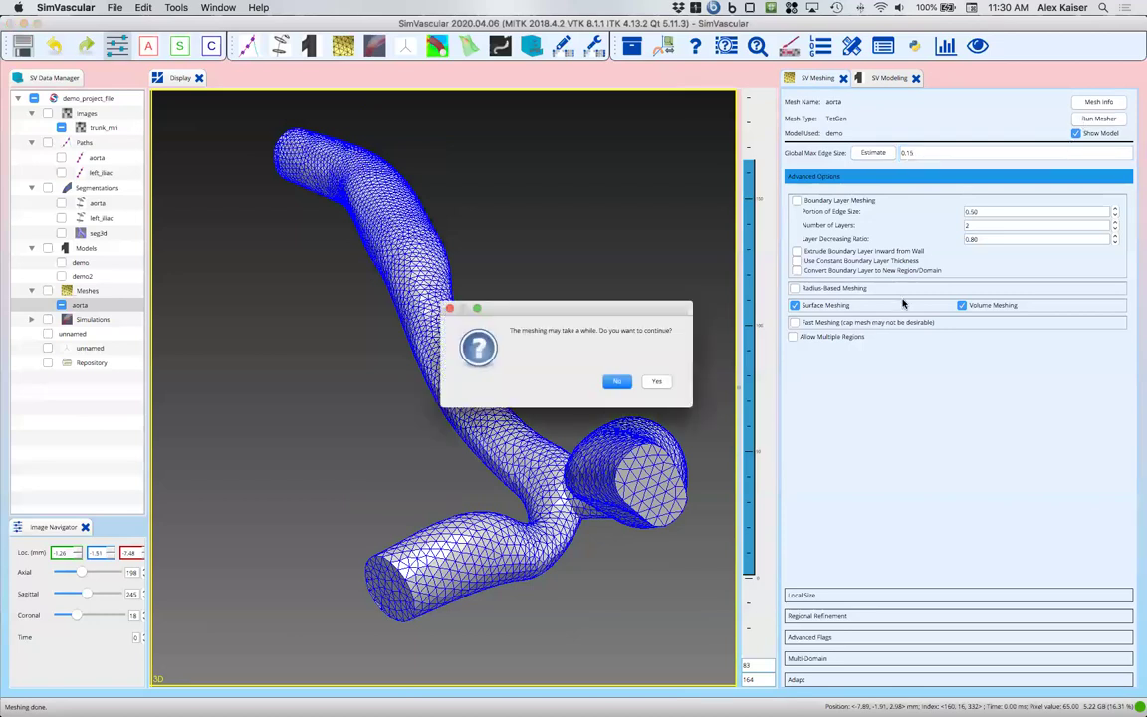
{"action": "left_click", "coordinate": [655, 382]}
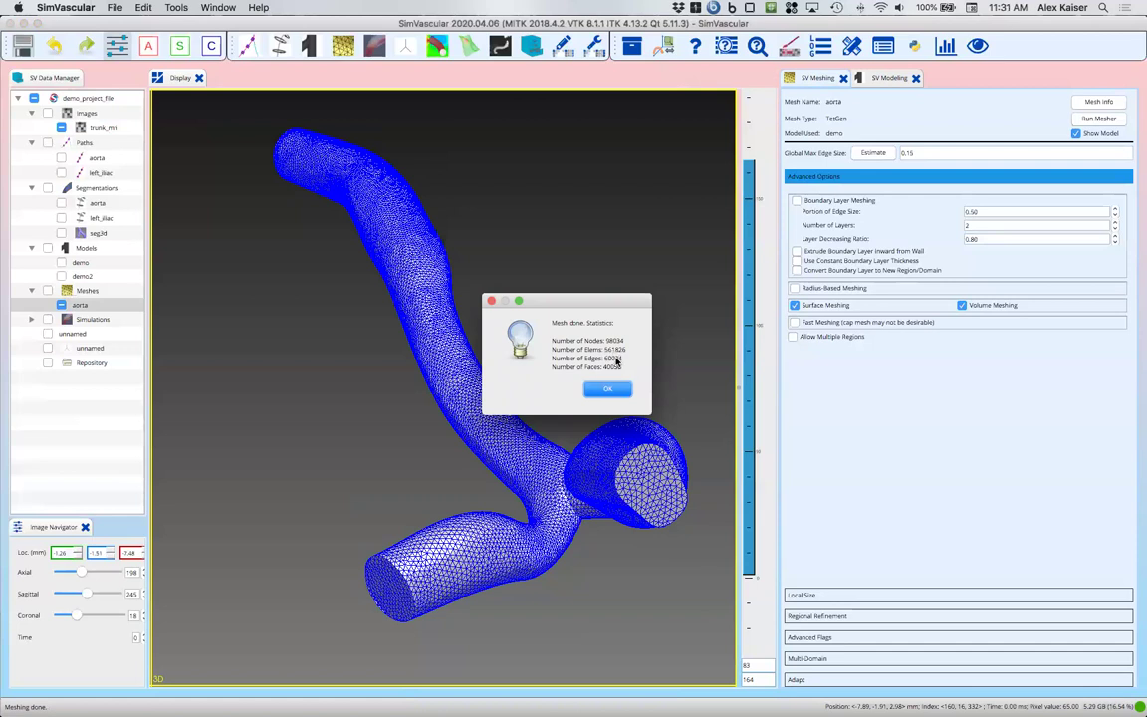
{"action": "left_click", "coordinate": [603, 389]}
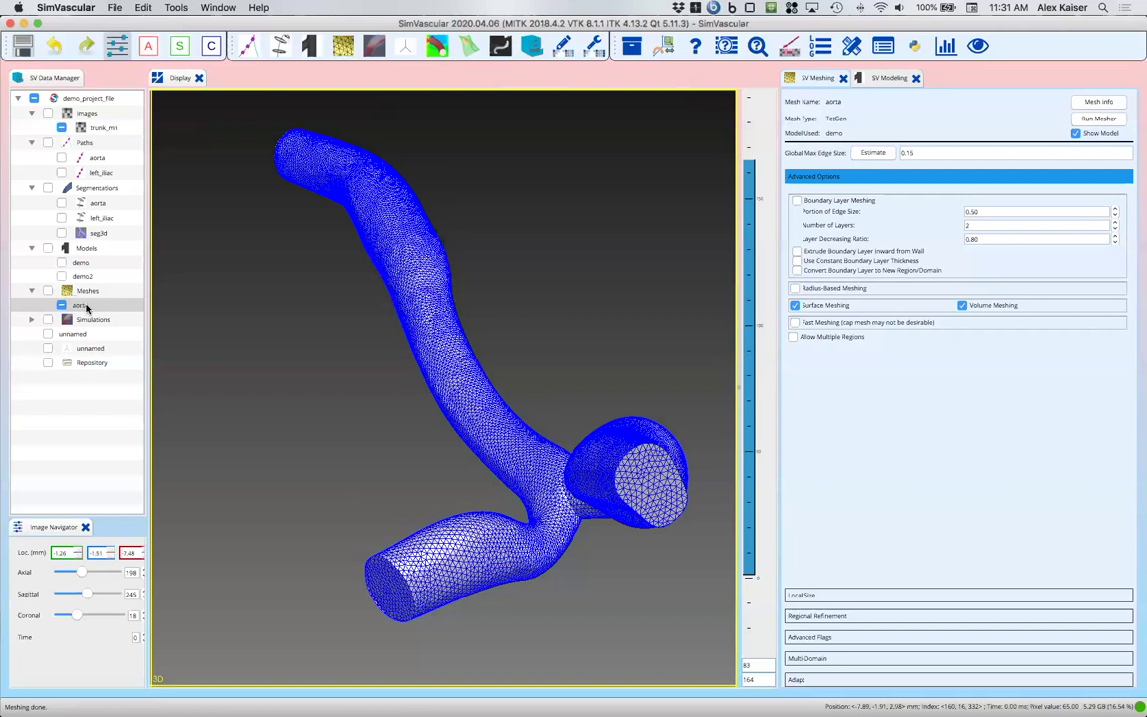
{"action": "left_click", "coordinate": [22, 47]}
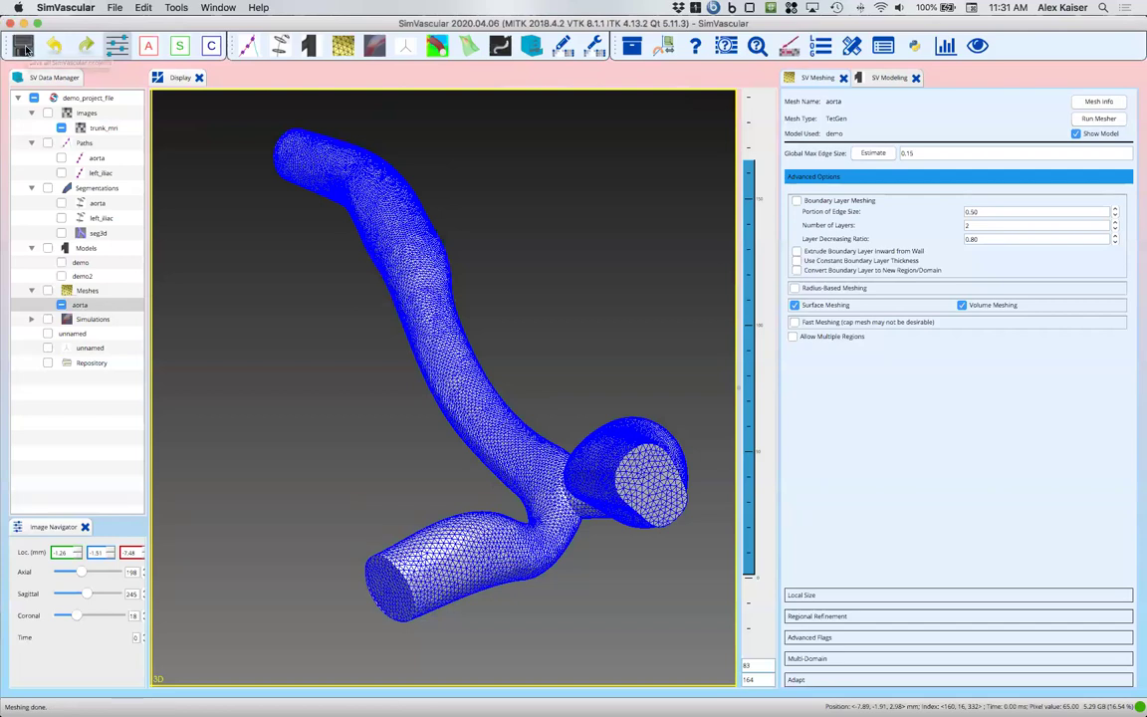
Export the aorta mesh with Export Mesh-Complete, choosing the project's Meshes folder
{"action": "right_click", "coordinate": [78, 308]}
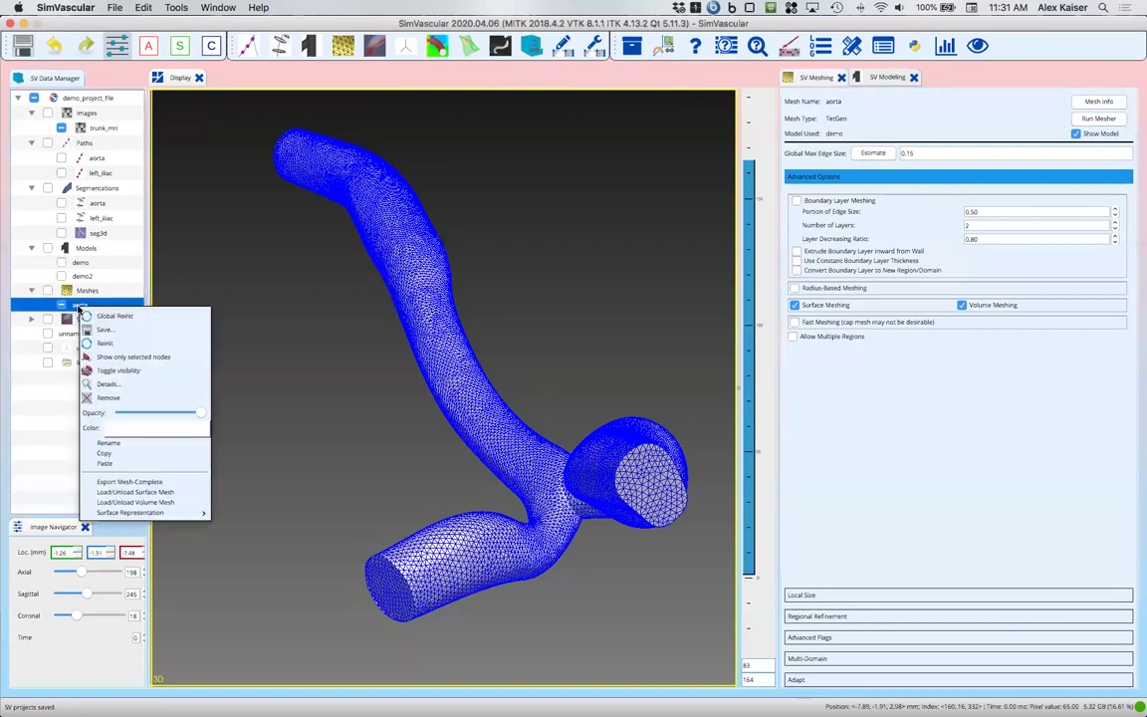
{"action": "left_click", "coordinate": [111, 486]}
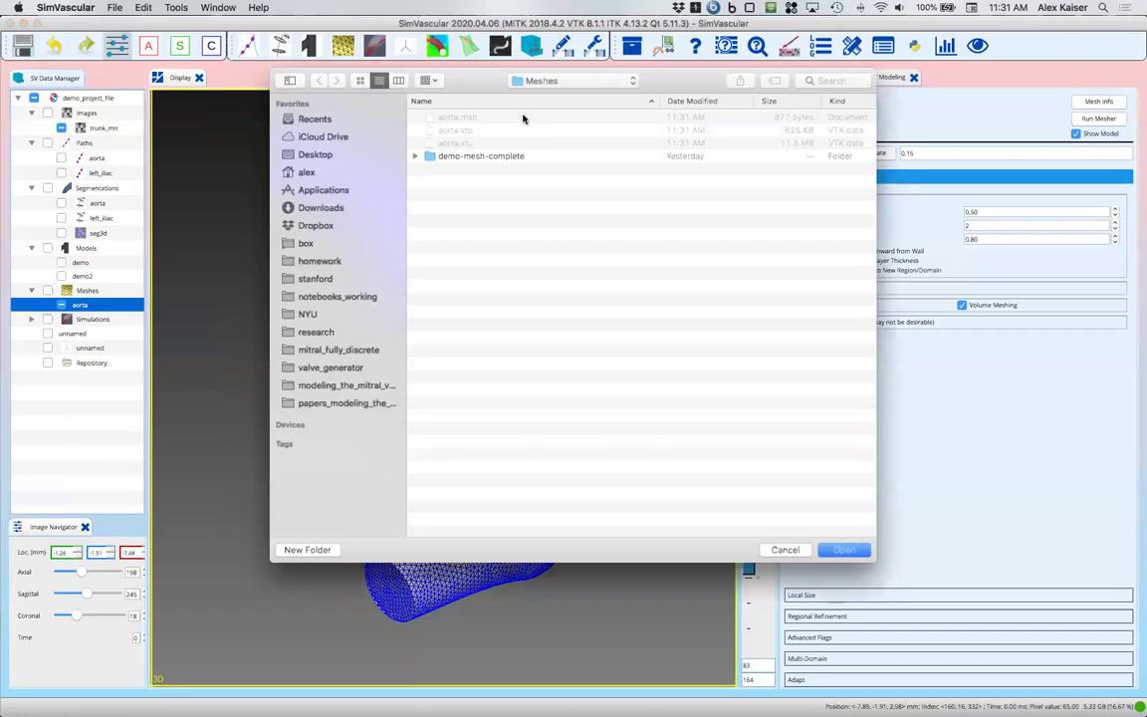
{"action": "left_click", "coordinate": [399, 81]}
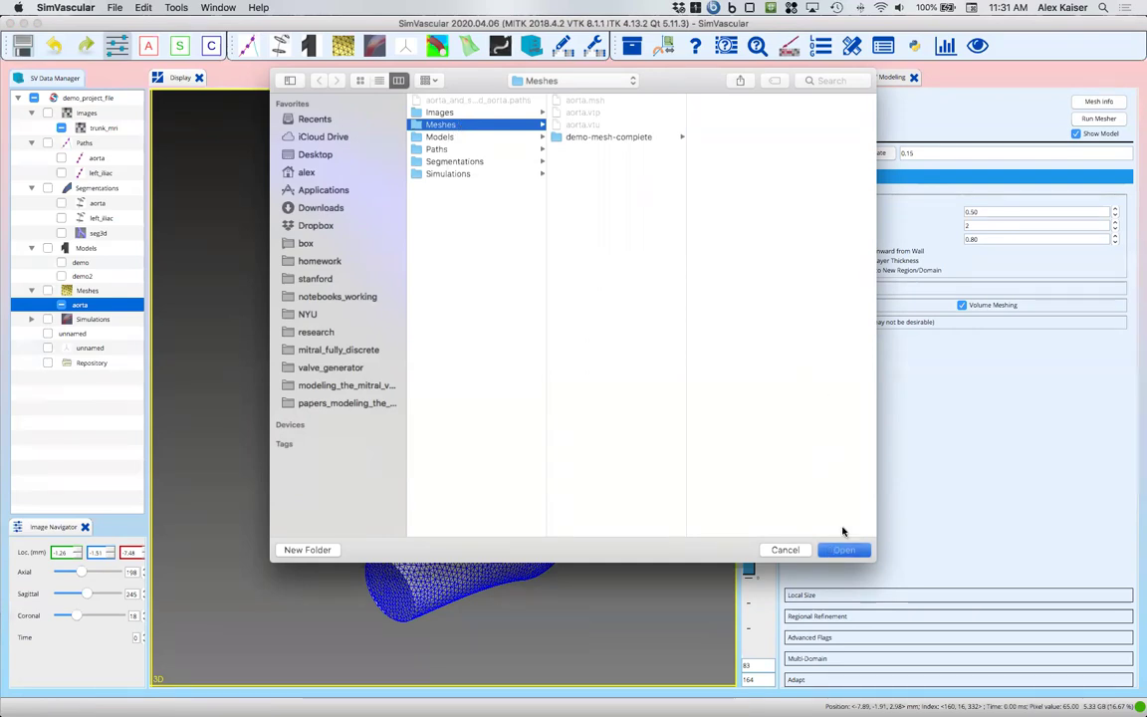
{"action": "left_click", "coordinate": [843, 549]}
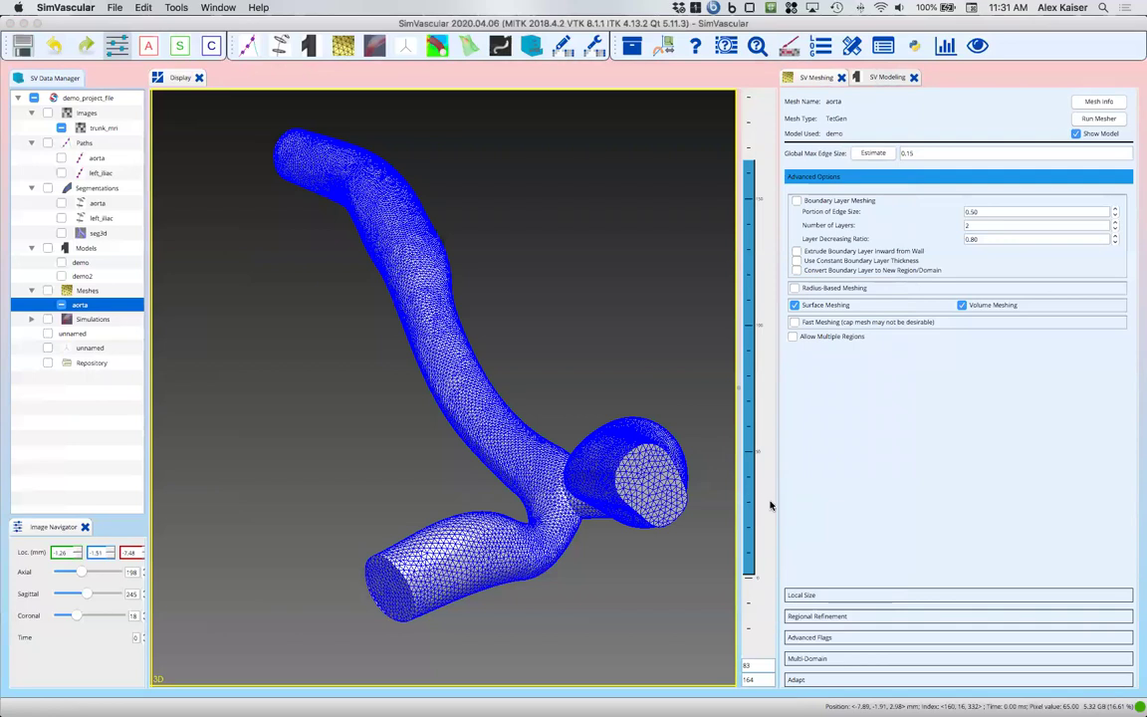
Minimize SimVascular, open the Meshes folder in Finder, and move the window aside to reveal ParaView
{"action": "left_click", "coordinate": [21, 22]}
{"action": "left_click", "coordinate": [203, 191]}
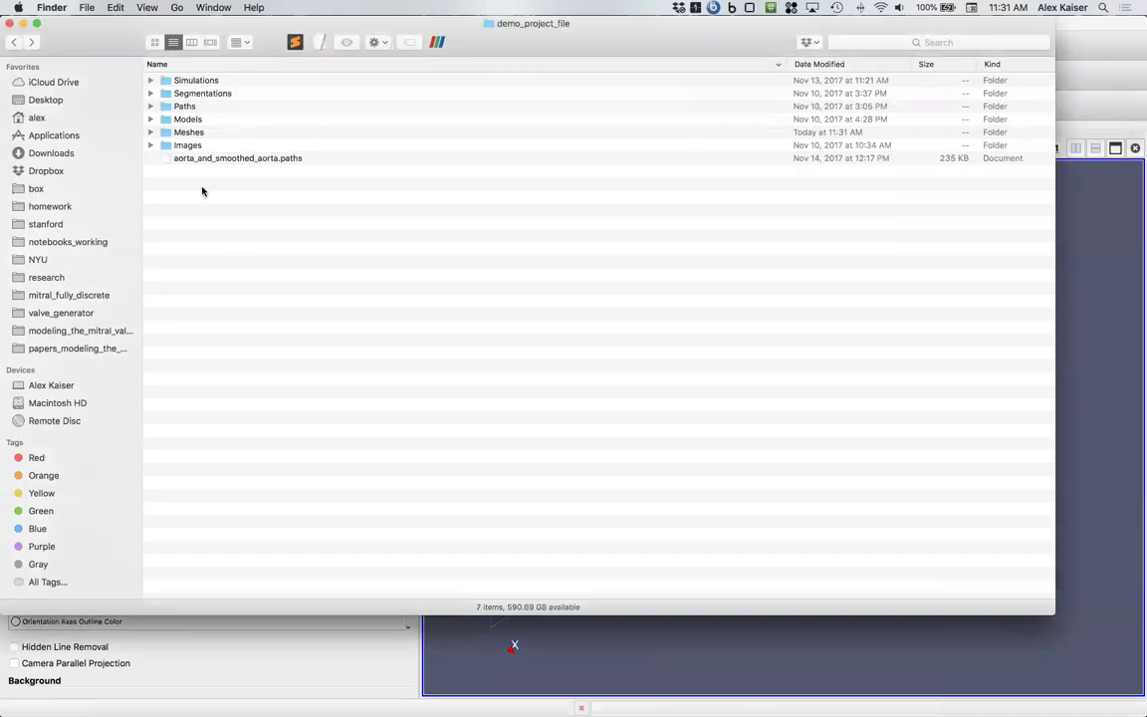
{"action": "left_click", "coordinate": [196, 132]}
{"action": "double_click", "coordinate": [196, 133]}
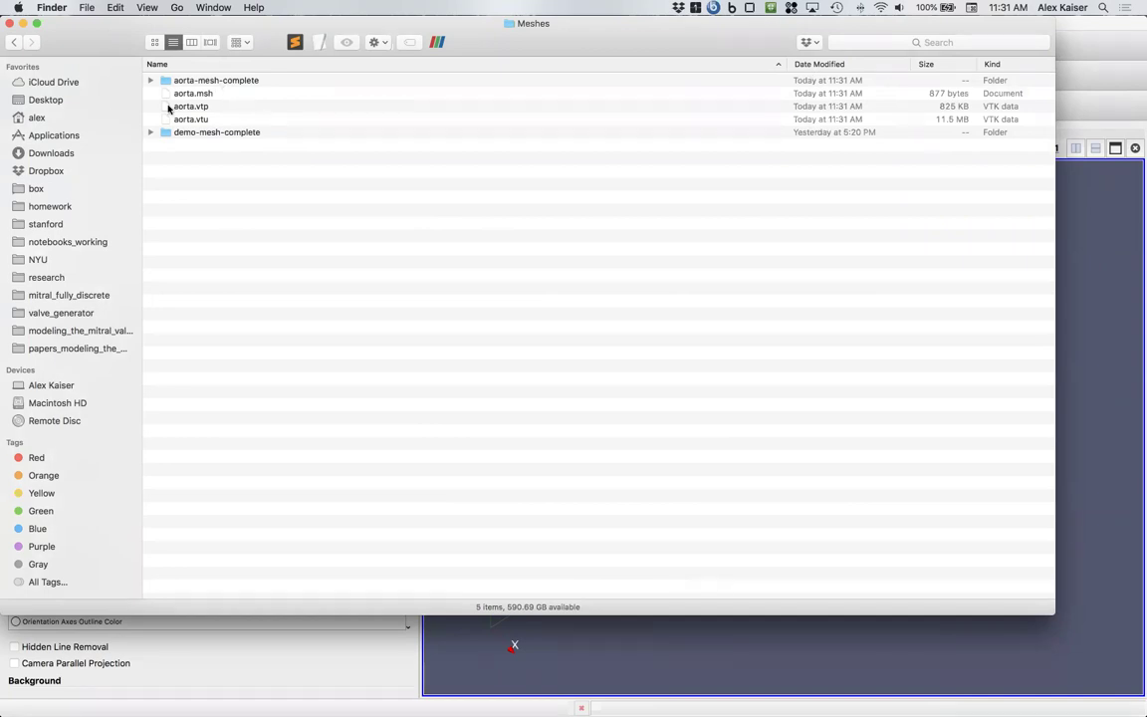
{"action": "left_click_drag", "start_coordinate": [111, 40], "coordinate": [218, 38]}
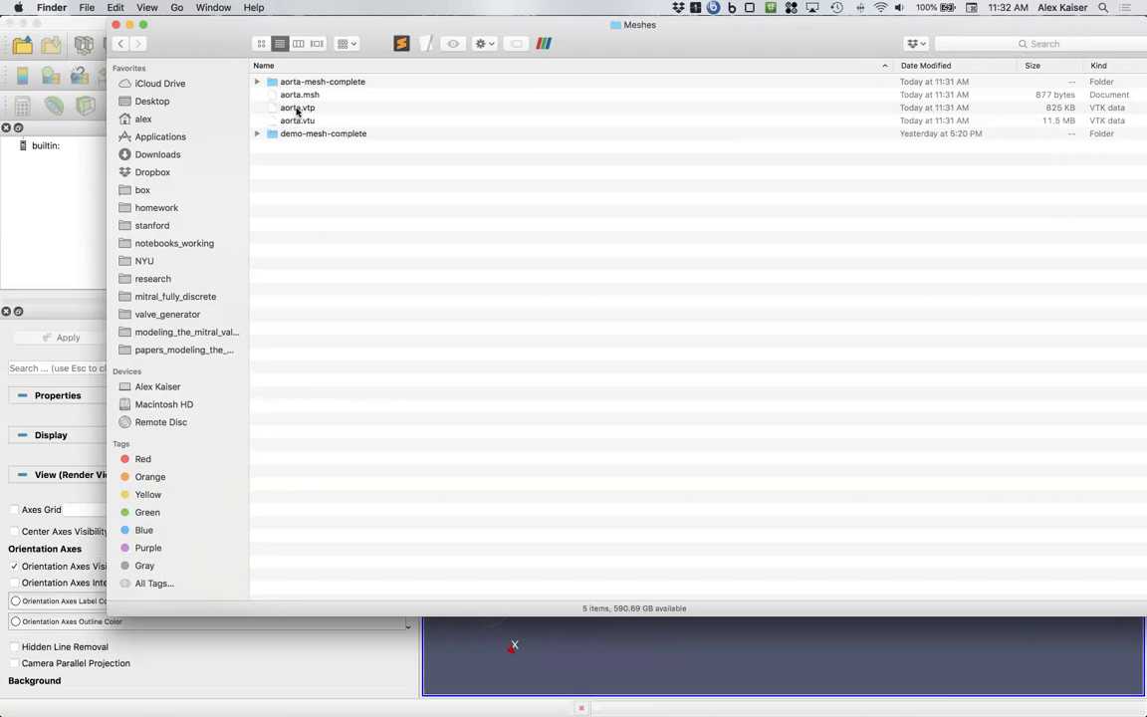
Load aorta.vtp into ParaView's Pipeline Browser and apply it to render the surface
{"action": "left_click_drag", "start_coordinate": [296, 111], "coordinate": [60, 234]}
{"action": "left_click", "coordinate": [55, 240]}
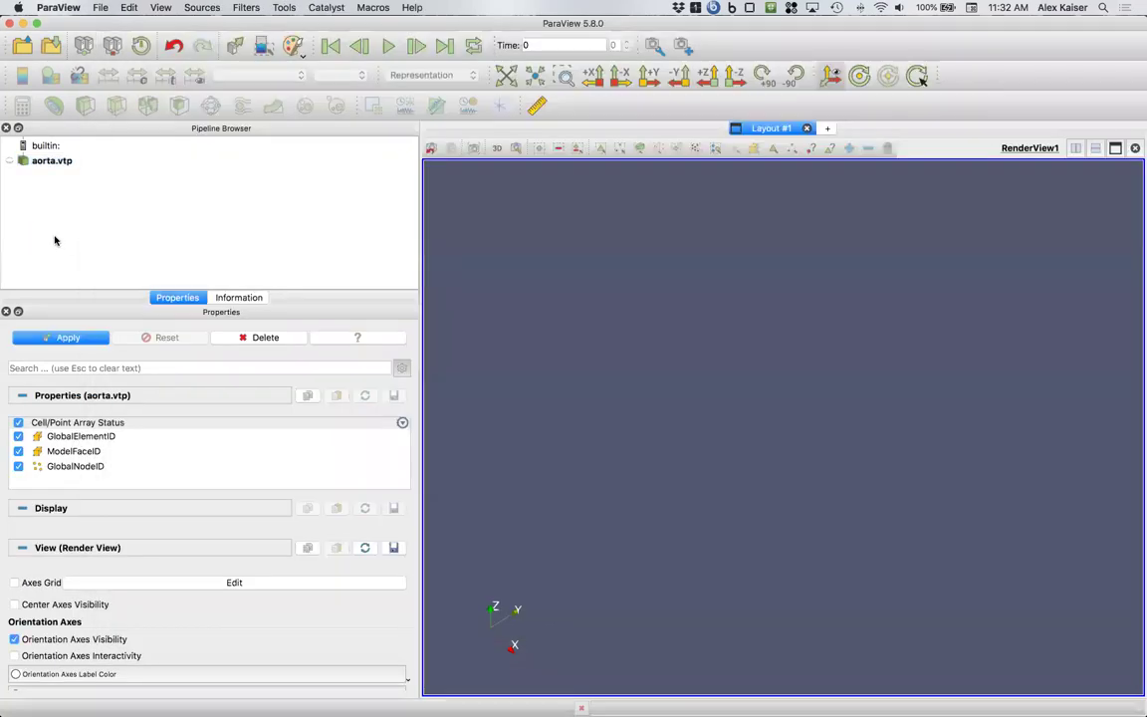
{"action": "left_click", "coordinate": [9, 163]}
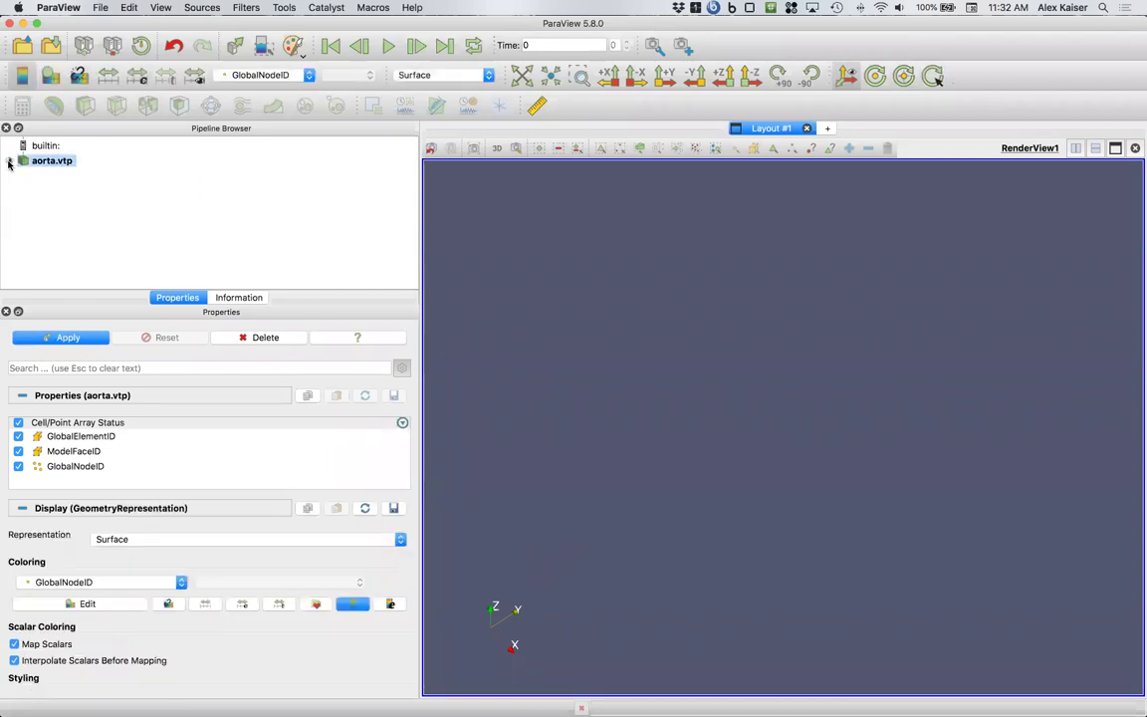
{"action": "left_click", "coordinate": [50, 336]}
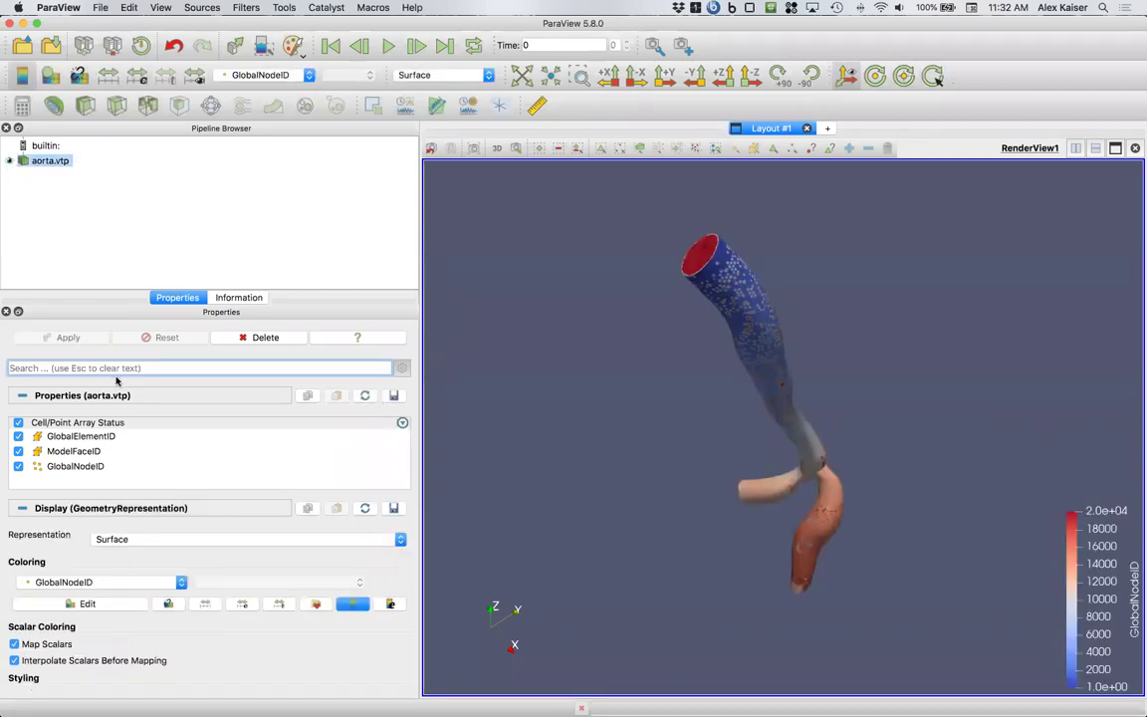
Display the aorta in Solid Color with the Surface With Edges representation
{"action": "left_click", "coordinate": [82, 583]}
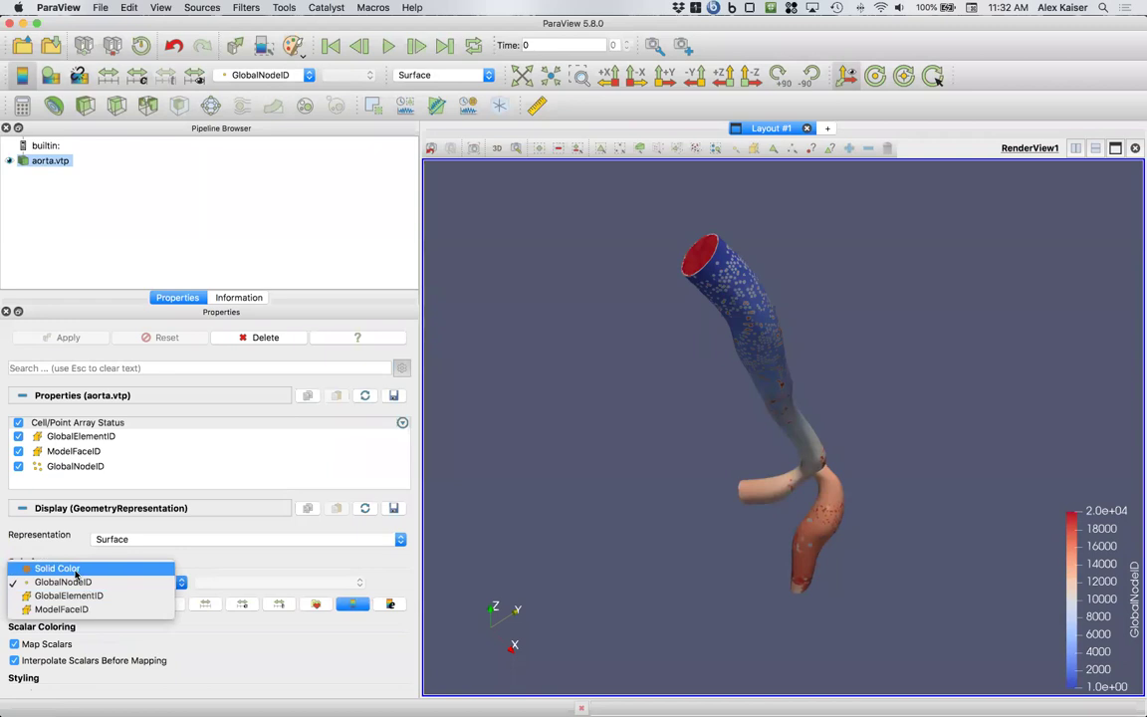
{"action": "left_click", "coordinate": [74, 570]}
{"action": "left_click_drag", "start_coordinate": [628, 373], "coordinate": [698, 448]}
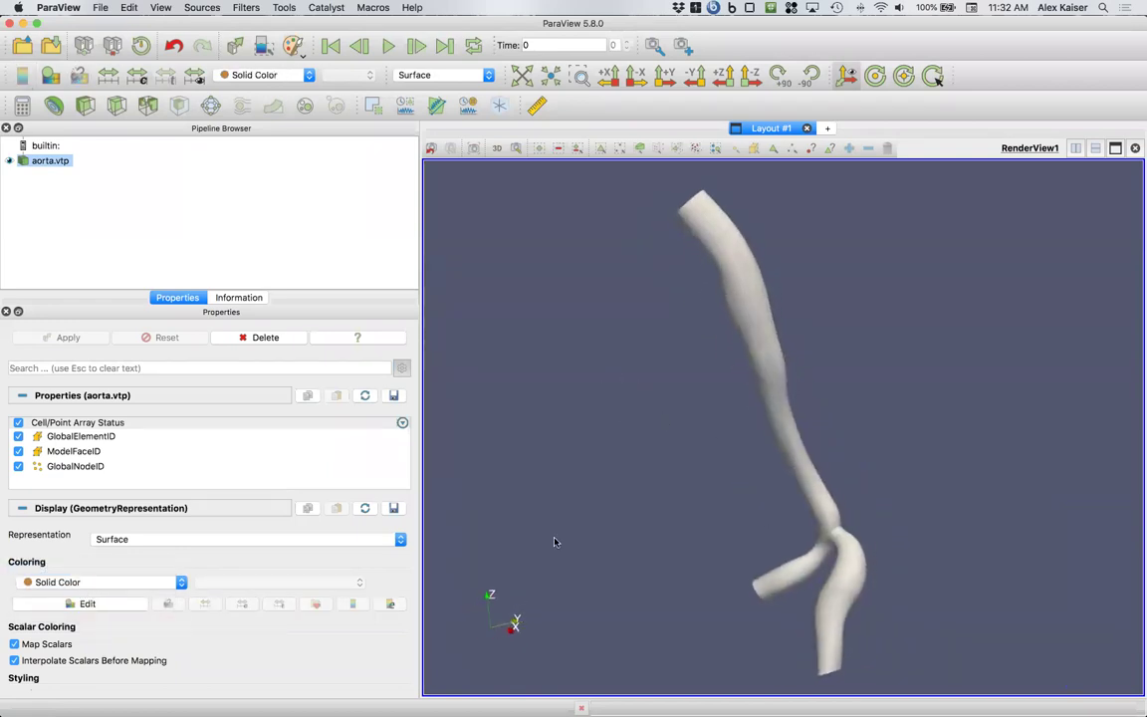
{"action": "left_click", "coordinate": [238, 539]}
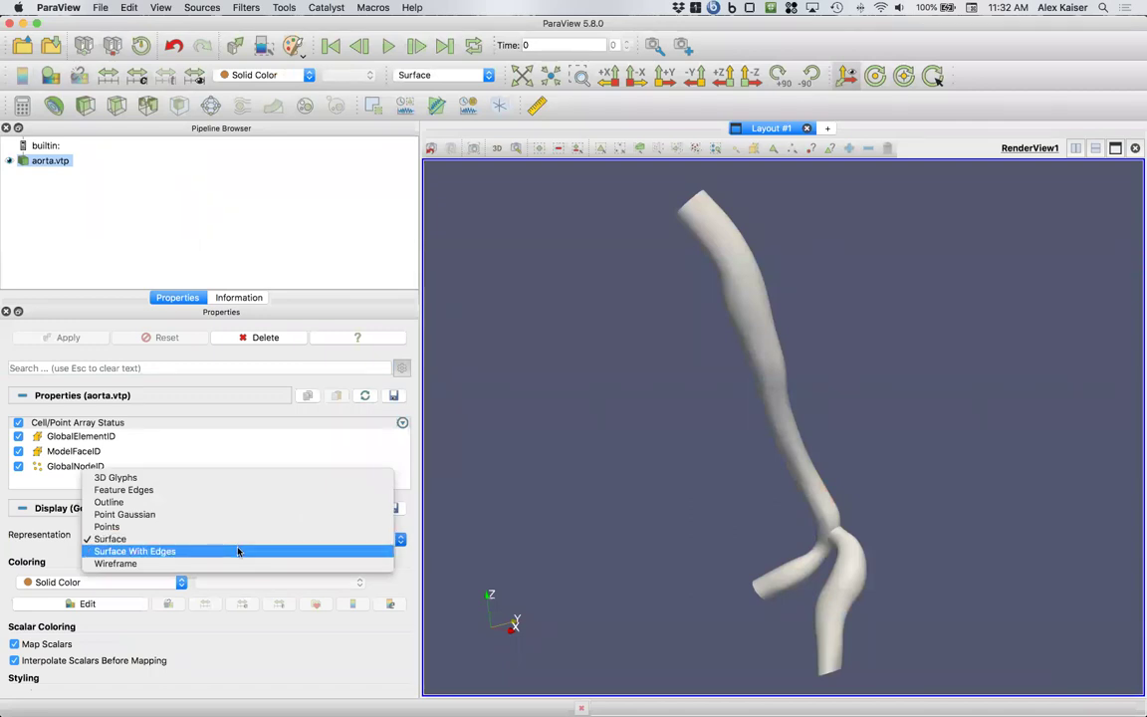
{"action": "left_click", "coordinate": [238, 551]}
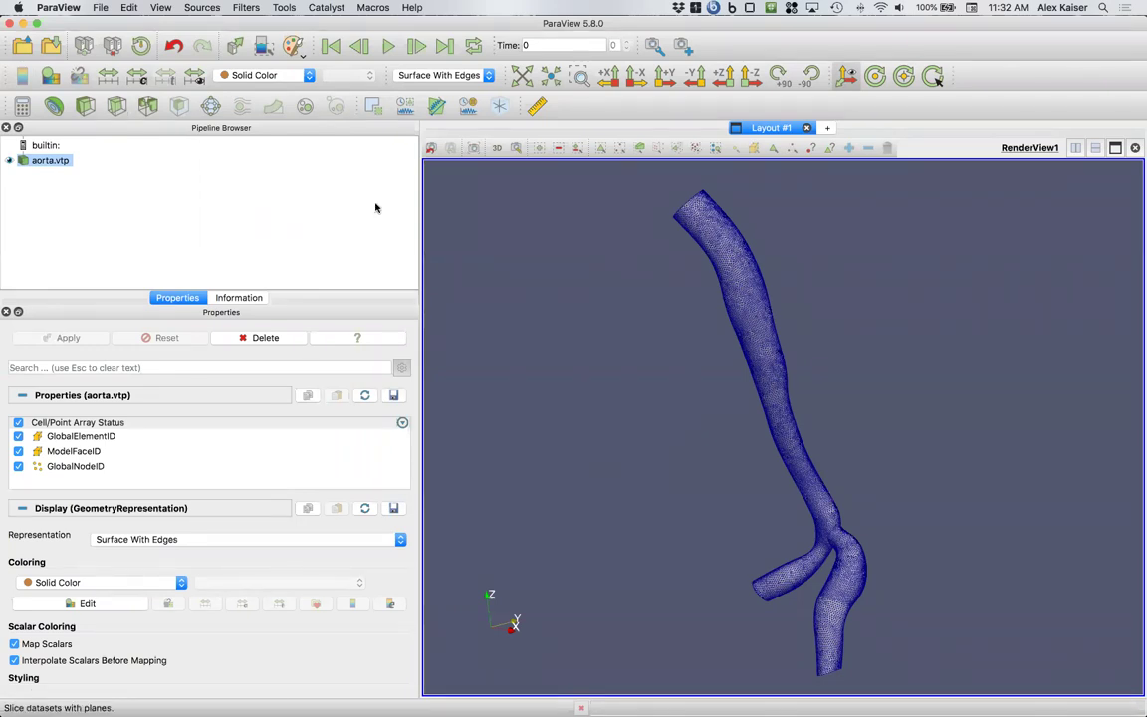
{"action": "left_click_drag", "start_coordinate": [673, 399], "coordinate": [709, 333]}
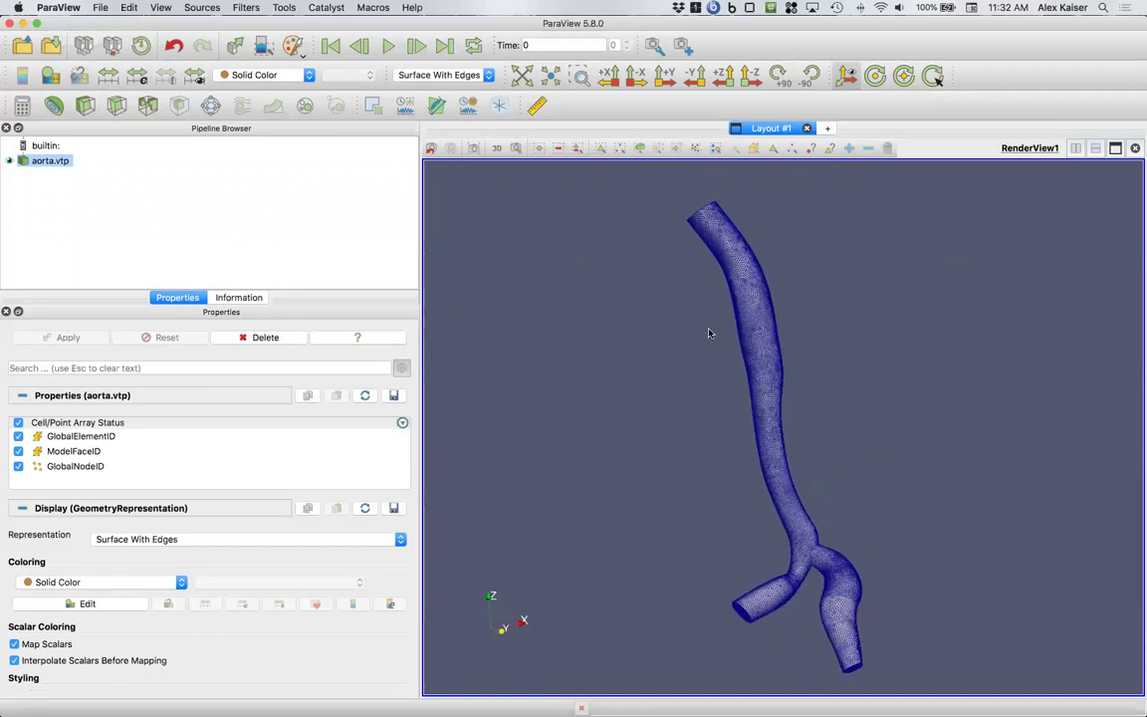
Add a Z Normal slice, zoom onto its circular cross-section, then open Mission Control
{"action": "left_click", "coordinate": [115, 105]}
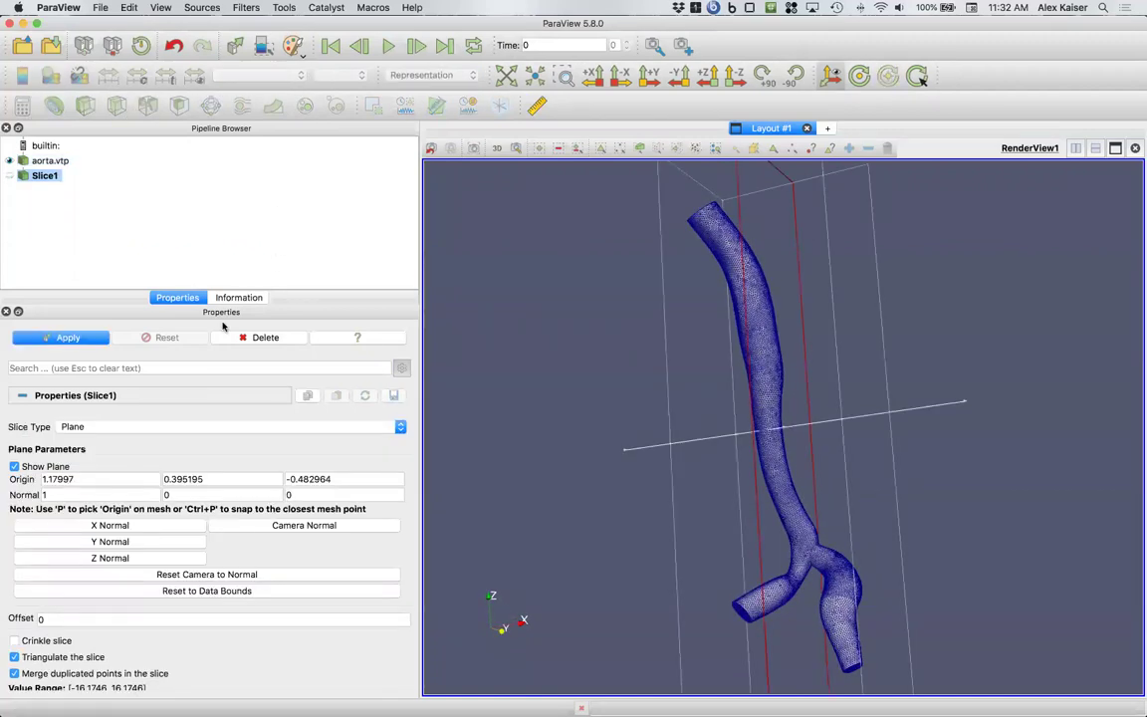
{"action": "left_click", "coordinate": [116, 541]}
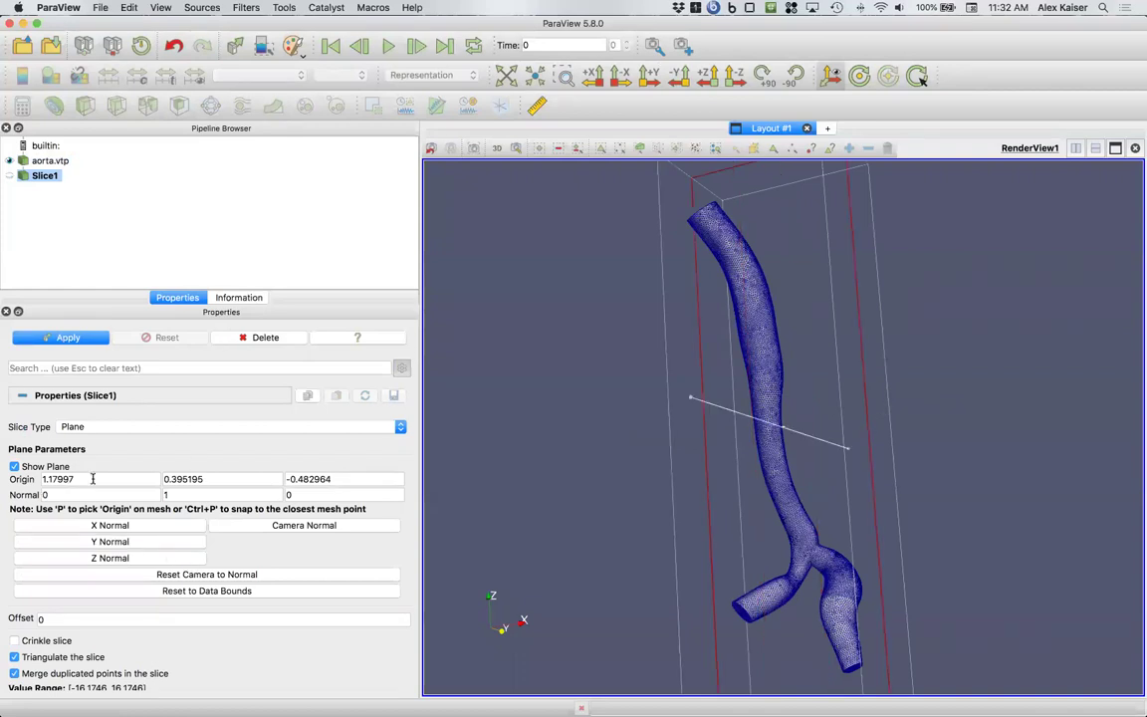
{"action": "left_click", "coordinate": [117, 558]}
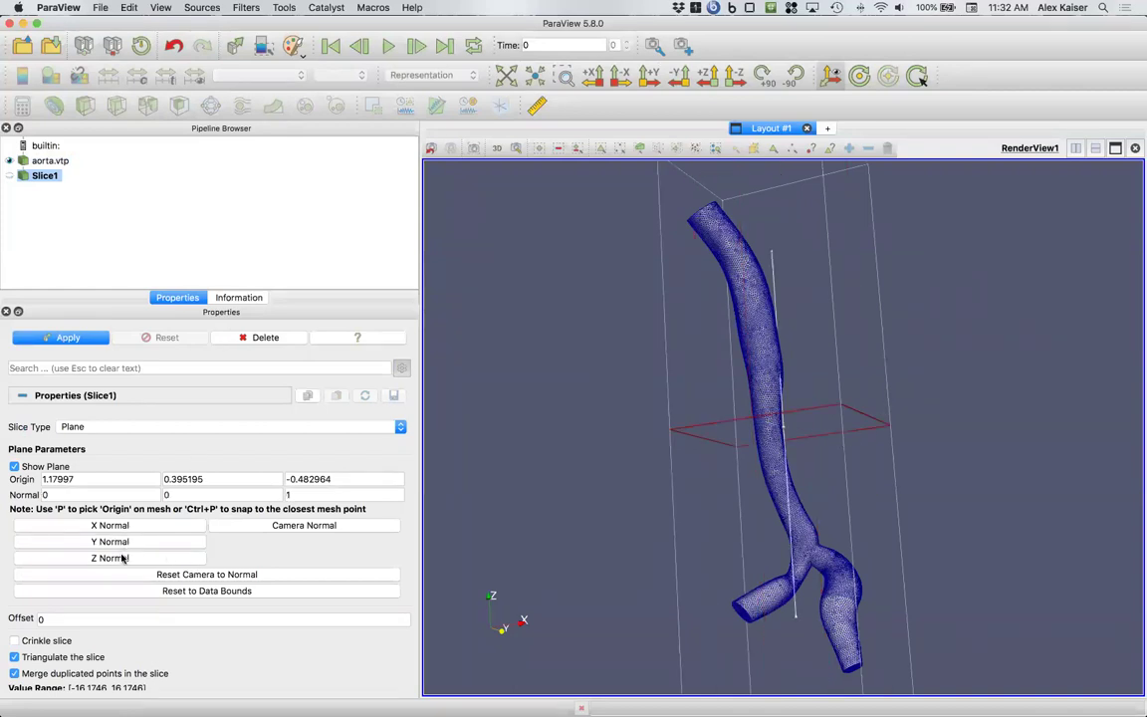
{"action": "left_click", "coordinate": [45, 340]}
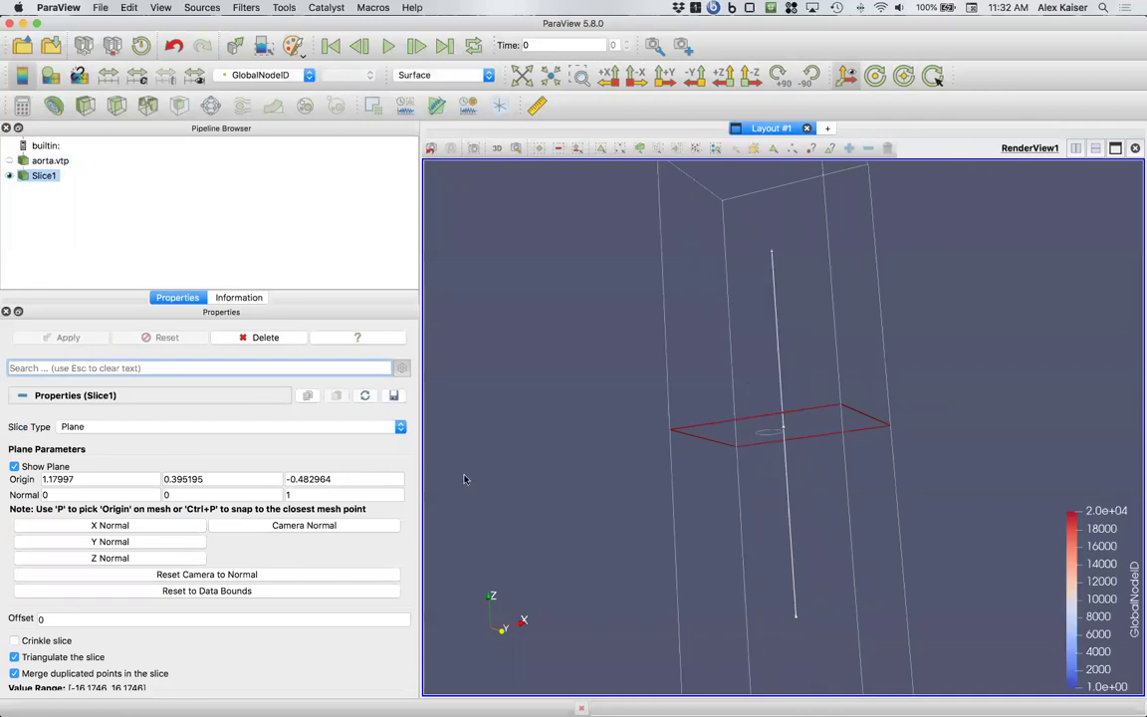
{"action": "left_click_drag", "start_coordinate": [463, 476], "coordinate": [508, 381]}
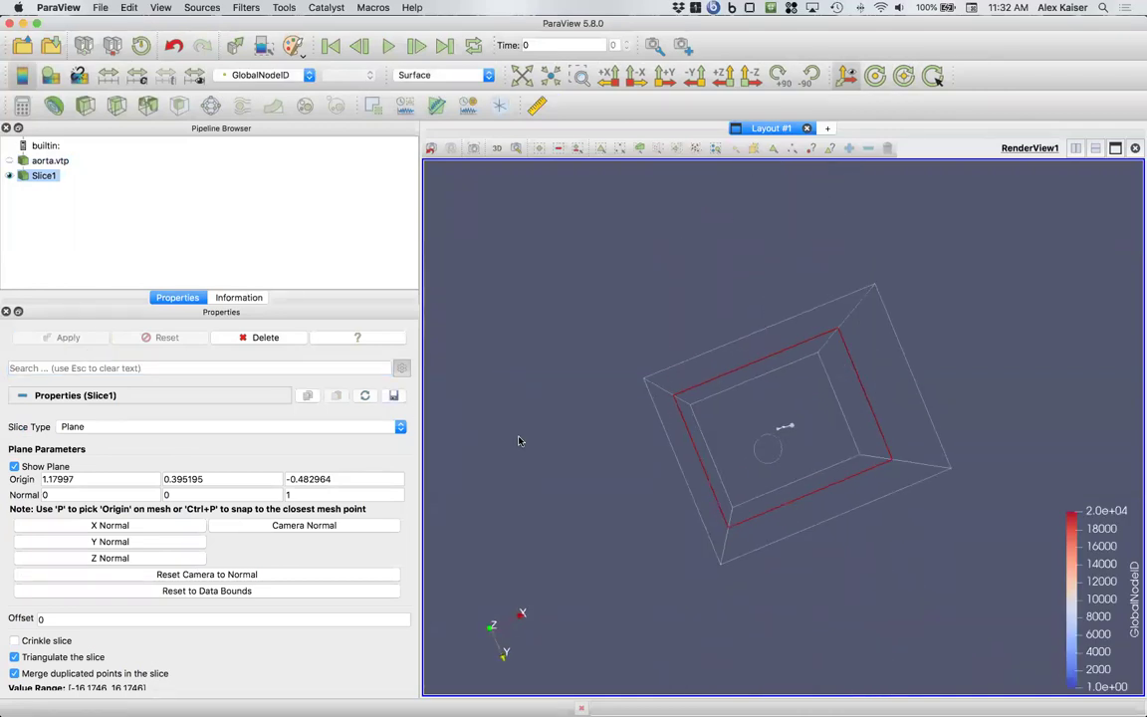
{"action": "right_click_drag", "start_coordinate": [519, 441], "coordinate": [538, 636]}
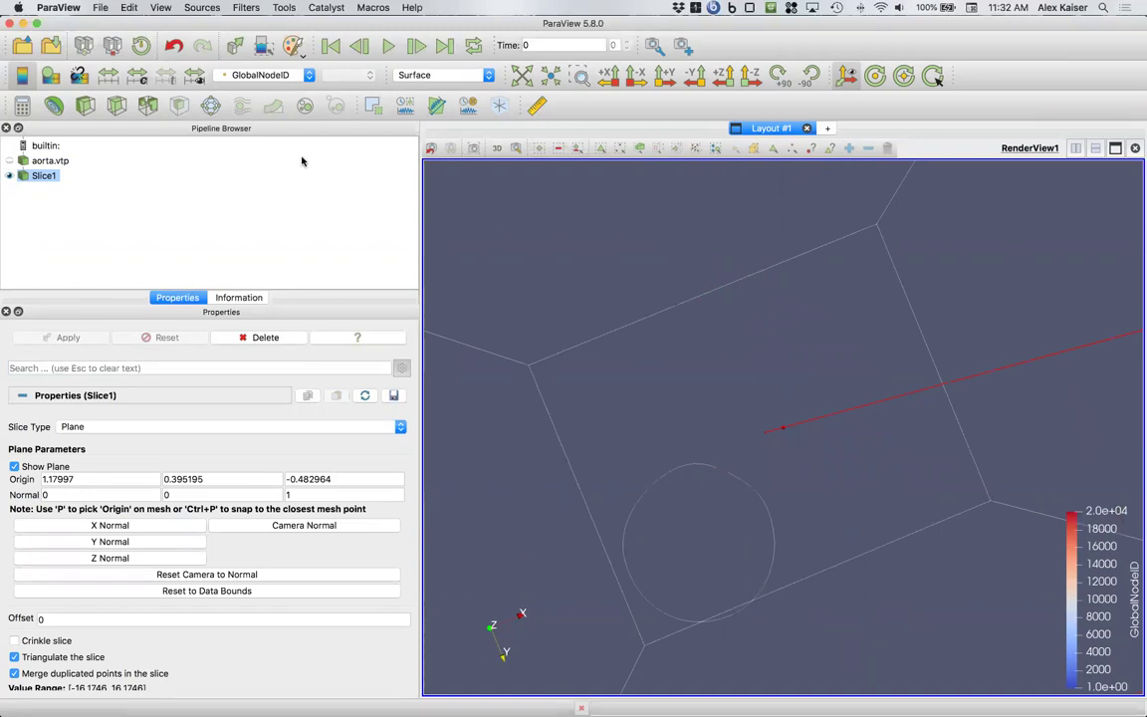
{"action": "key", "text": "ctrl+Up"}
Load aorta.vtu into ParaView, show it, hide Slice1, and fit the aorta in view
{"action": "left_click", "coordinate": [771, 505]}
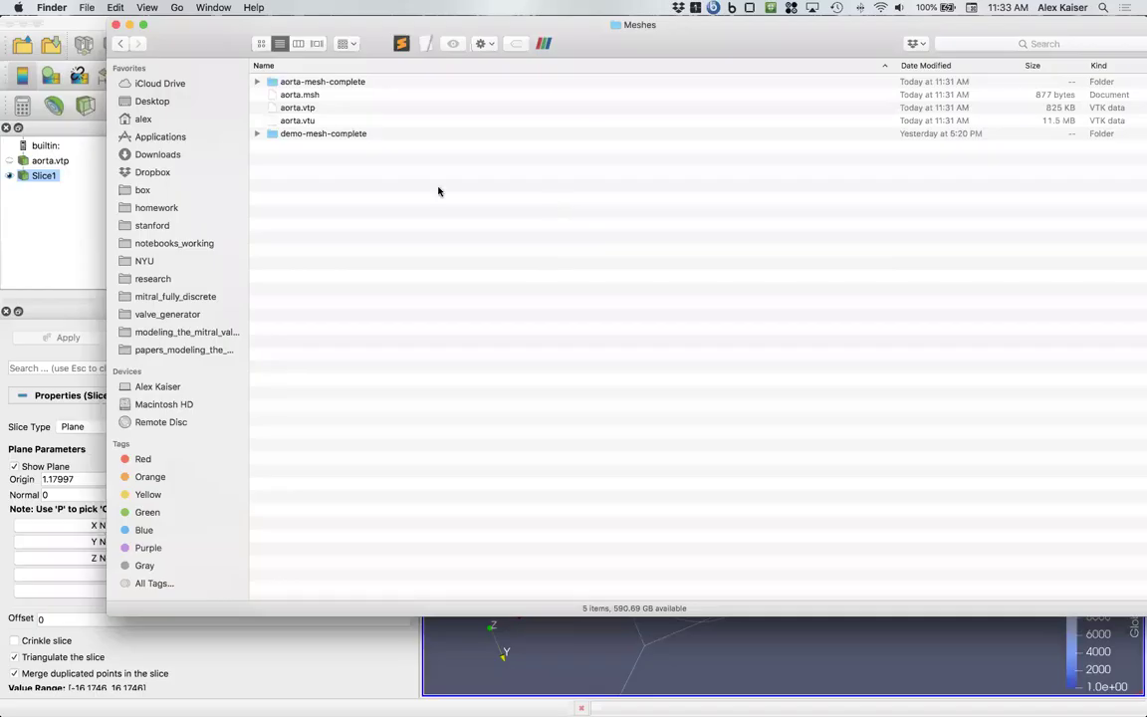
{"action": "left_click_drag", "start_coordinate": [298, 119], "coordinate": [30, 225]}
{"action": "left_click", "coordinate": [22, 207]}
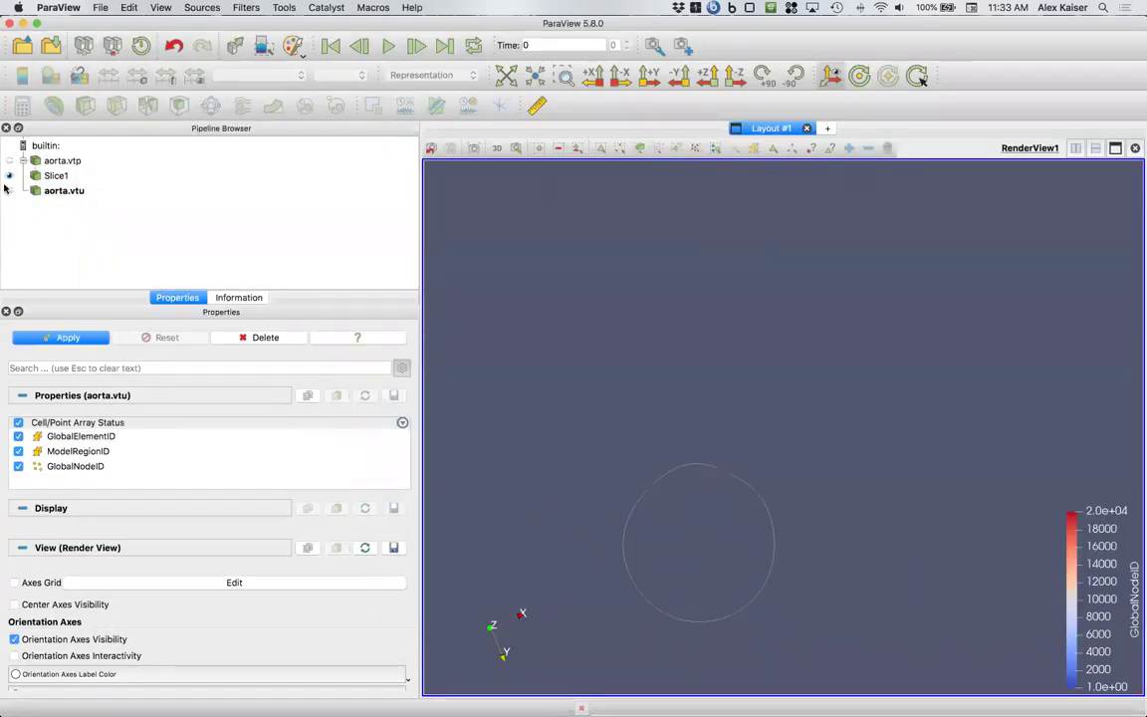
{"action": "left_click", "coordinate": [8, 190]}
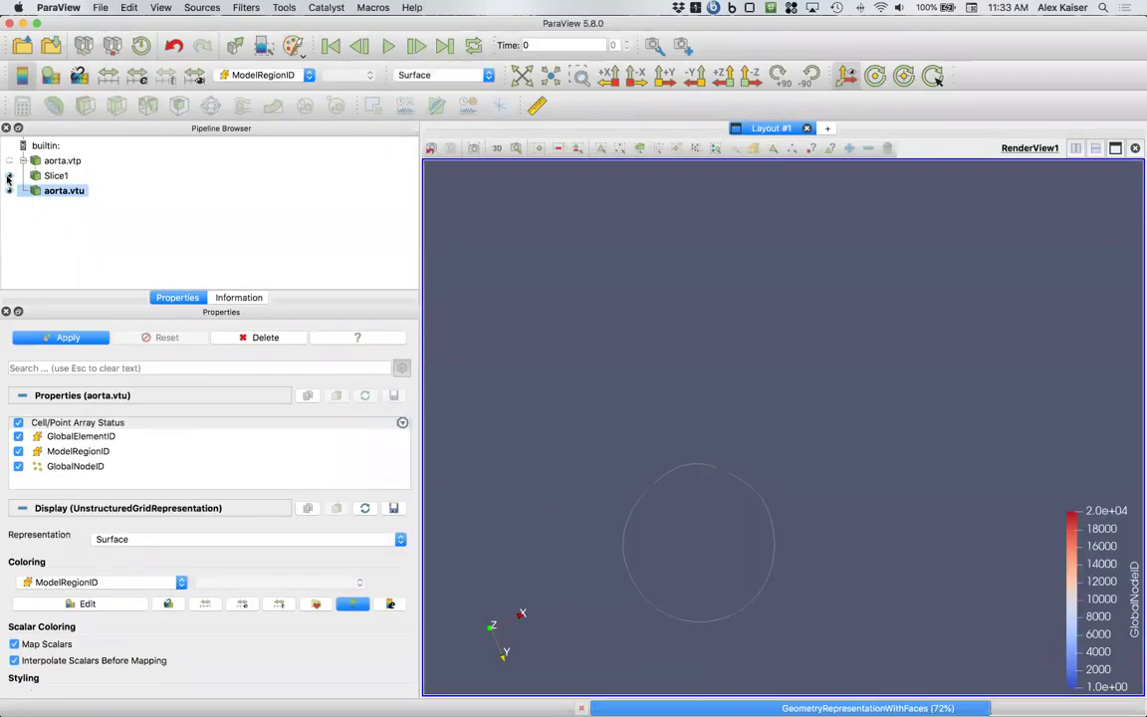
{"action": "left_click", "coordinate": [9, 176]}
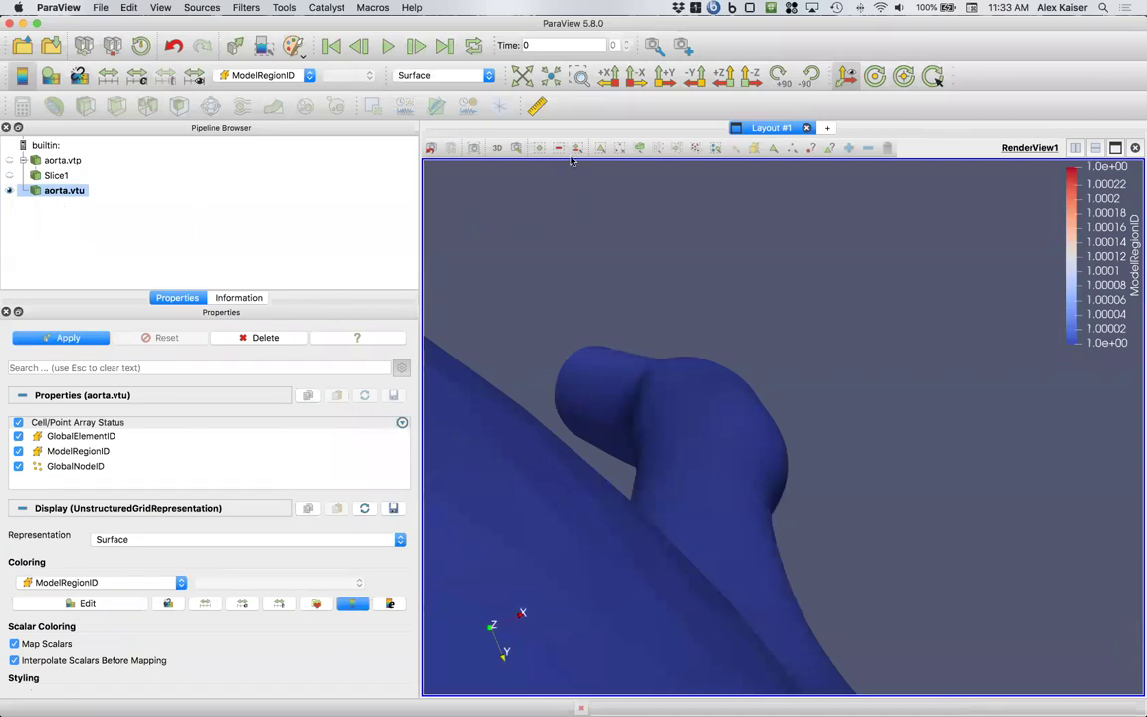
{"action": "left_click", "coordinate": [518, 80]}
{"action": "left_click_drag", "start_coordinate": [622, 386], "coordinate": [722, 592]}
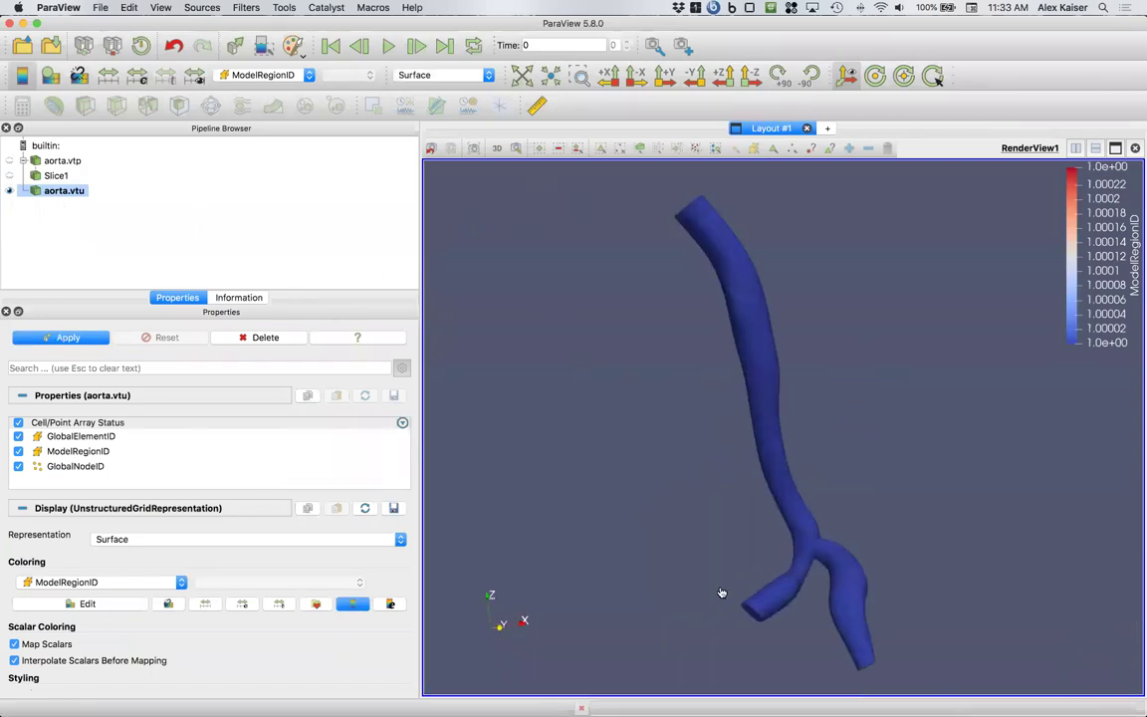
Colour the aorta.vtu mesh with Solid Color and apply
{"action": "left_click", "coordinate": [83, 586]}
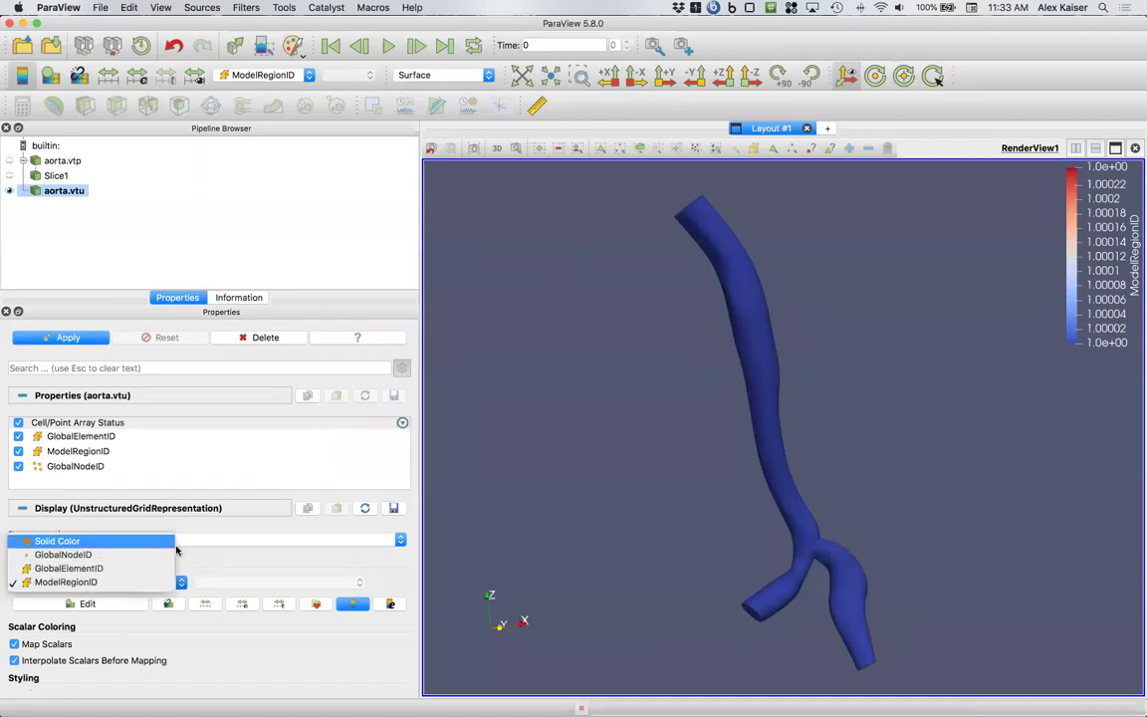
{"action": "left_click", "coordinate": [60, 540]}
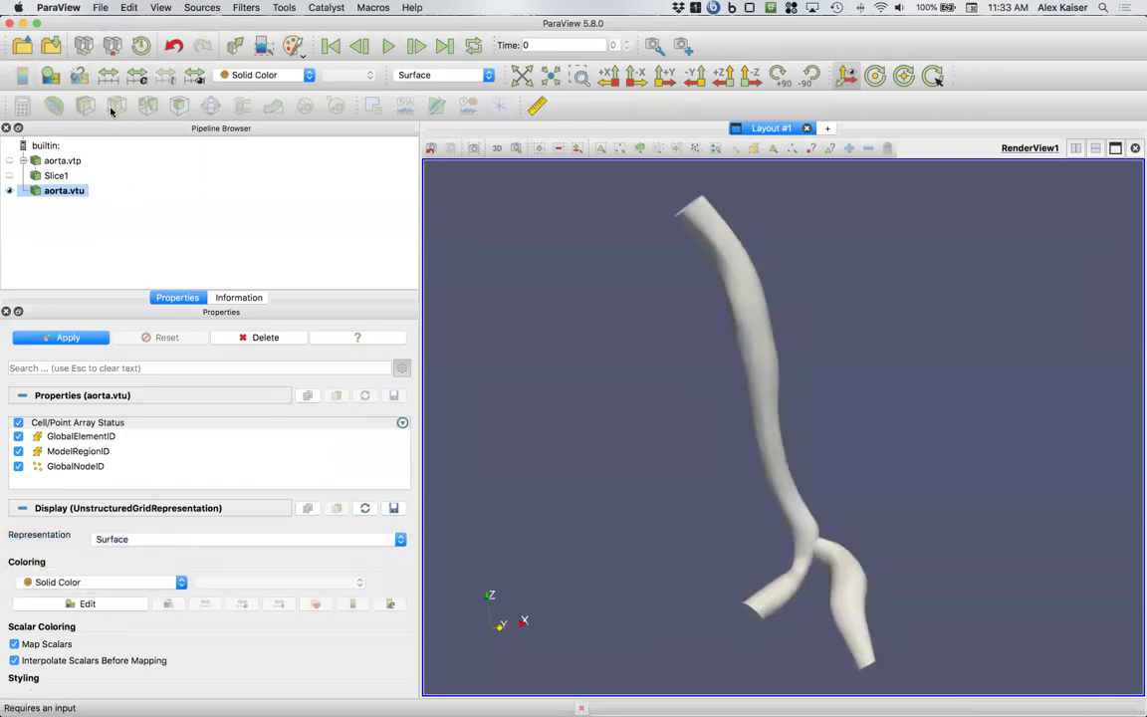
{"action": "left_click", "coordinate": [63, 340]}
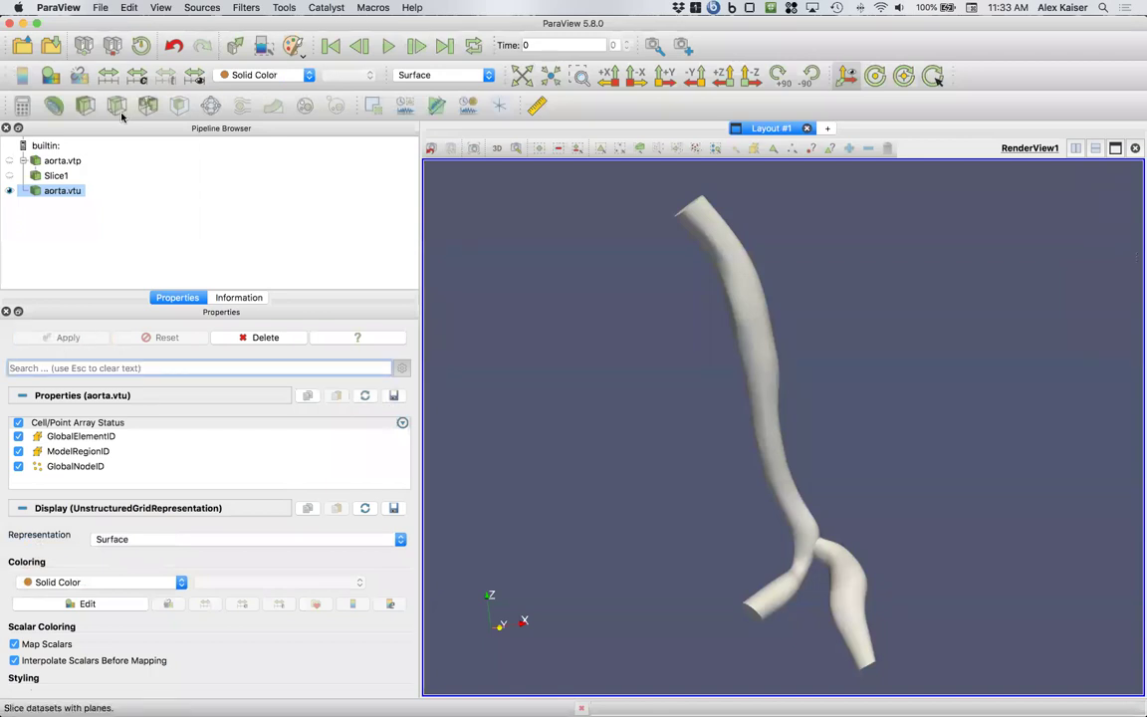
Add a Z Normal Slice2 through the volume mesh, then minimise ParaView
{"action": "left_click", "coordinate": [117, 104]}
{"action": "left_click", "coordinate": [110, 558]}
{"action": "left_click", "coordinate": [68, 338]}
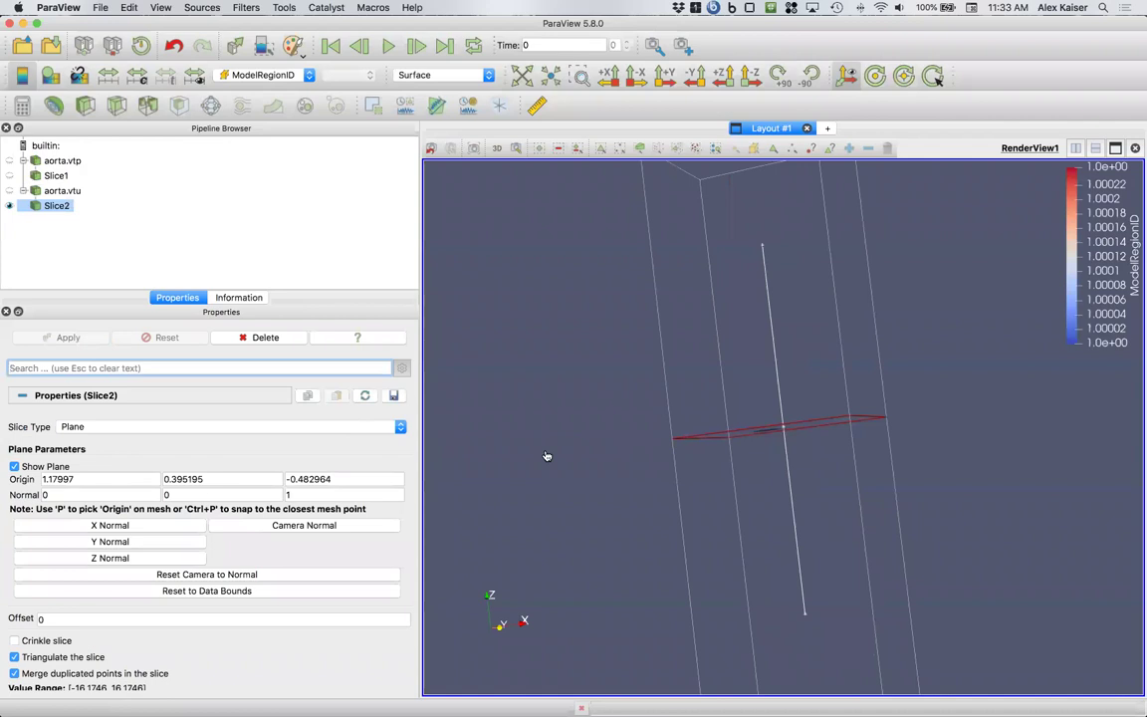
{"action": "left_click_drag", "start_coordinate": [546, 459], "coordinate": [467, 323]}
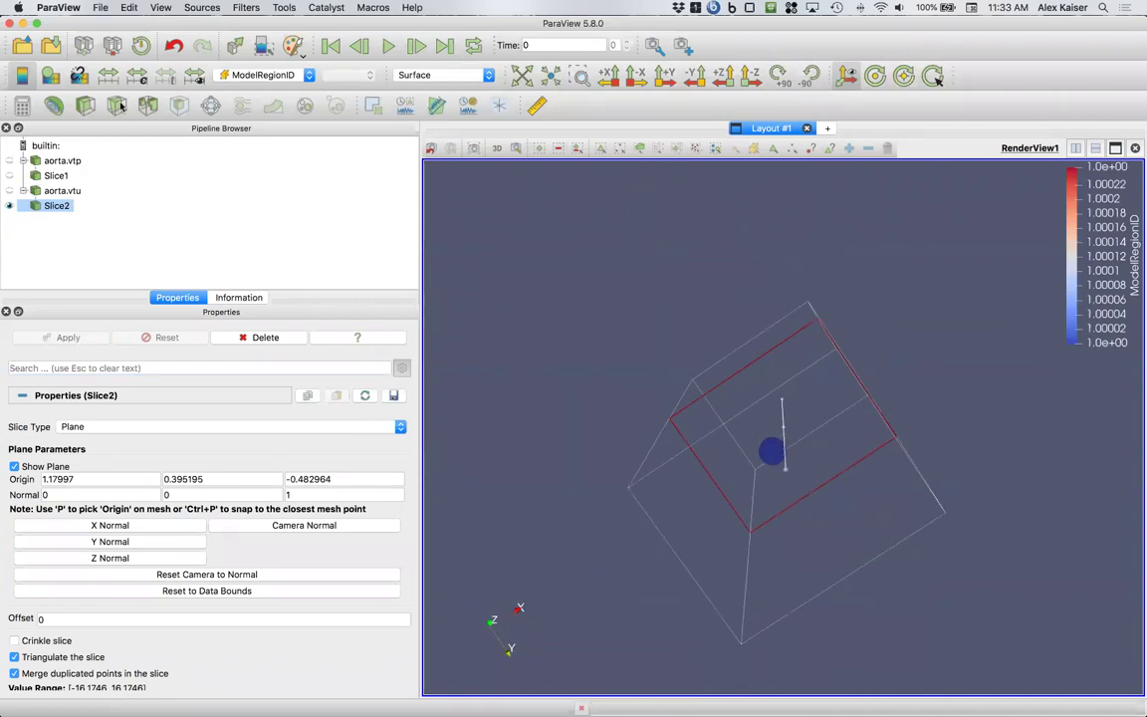
{"action": "left_click", "coordinate": [20, 22]}
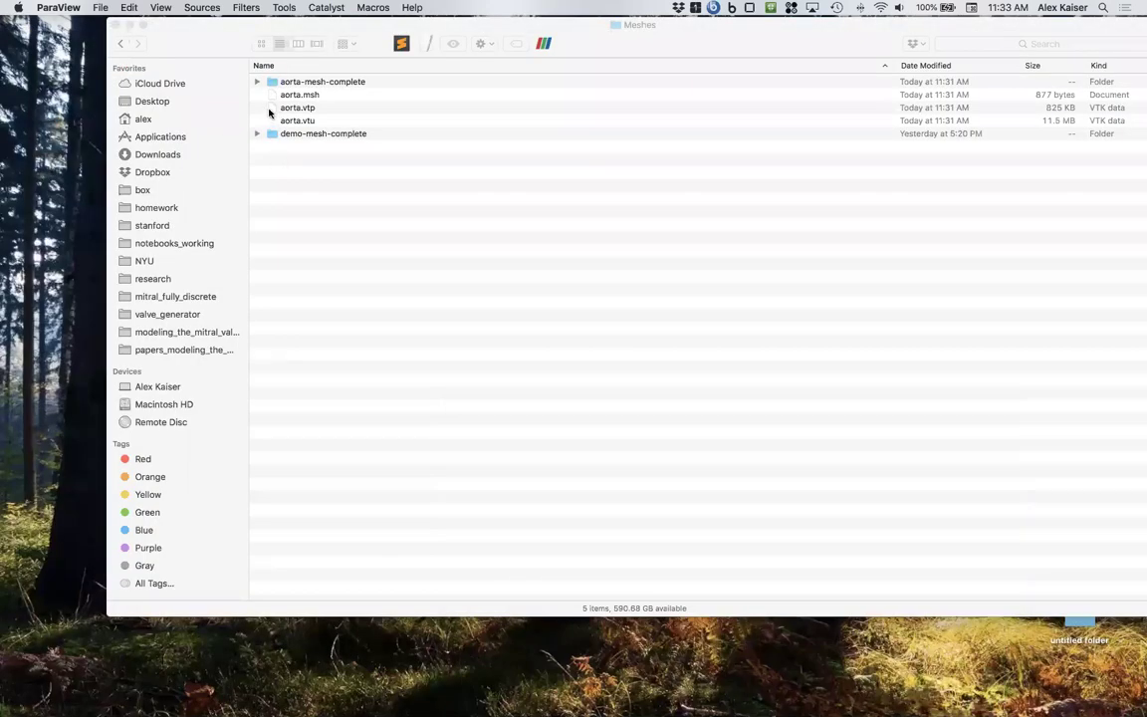
Open aorta-mesh-complete, then its mesh-surfaces folder listing the five .vtp files
{"action": "double_click", "coordinate": [269, 81]}
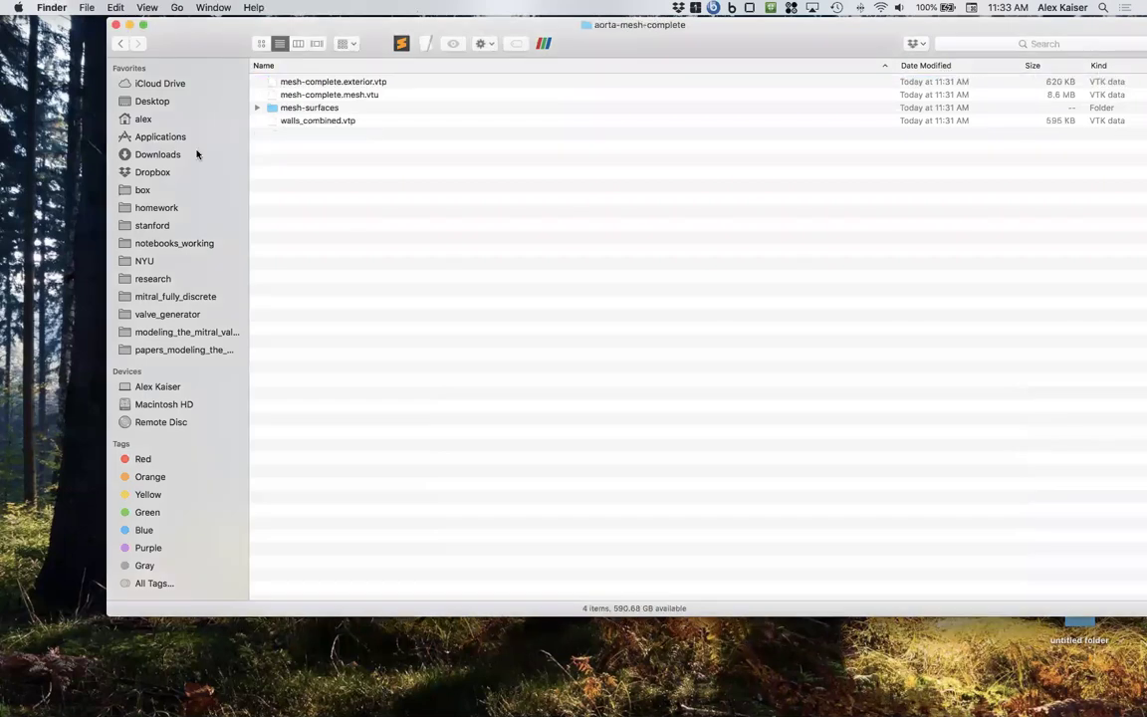
{"action": "double_click", "coordinate": [329, 109]}
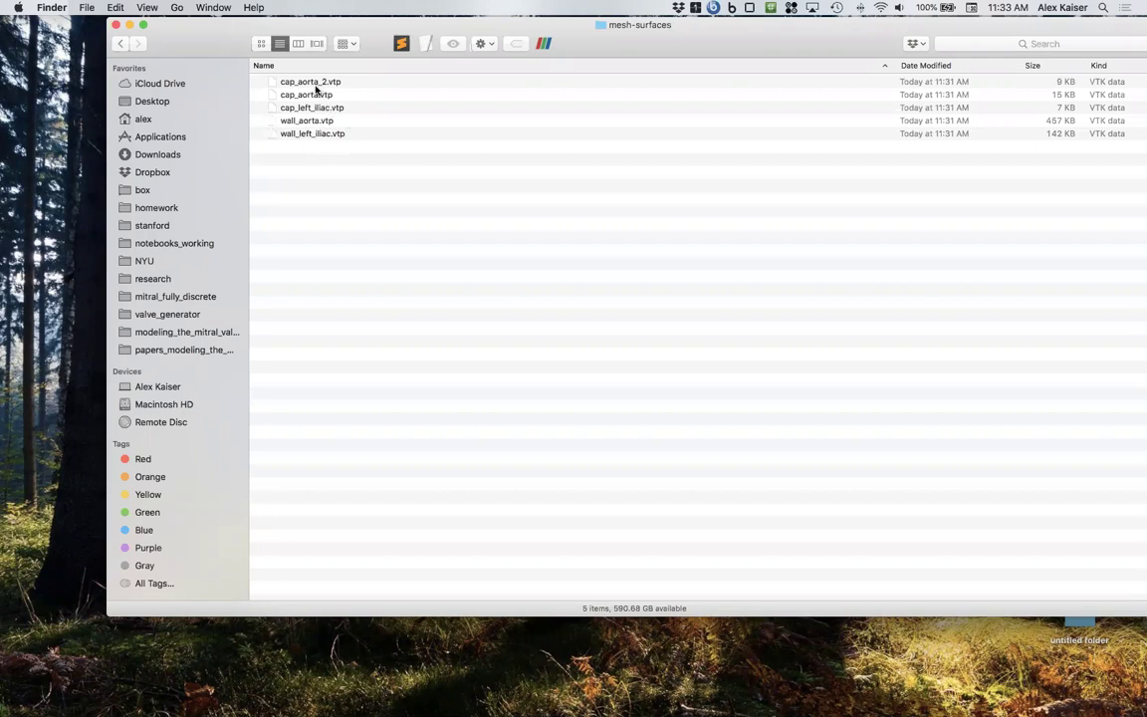
{"action": "mouse_move", "coordinate": [647, 713]}
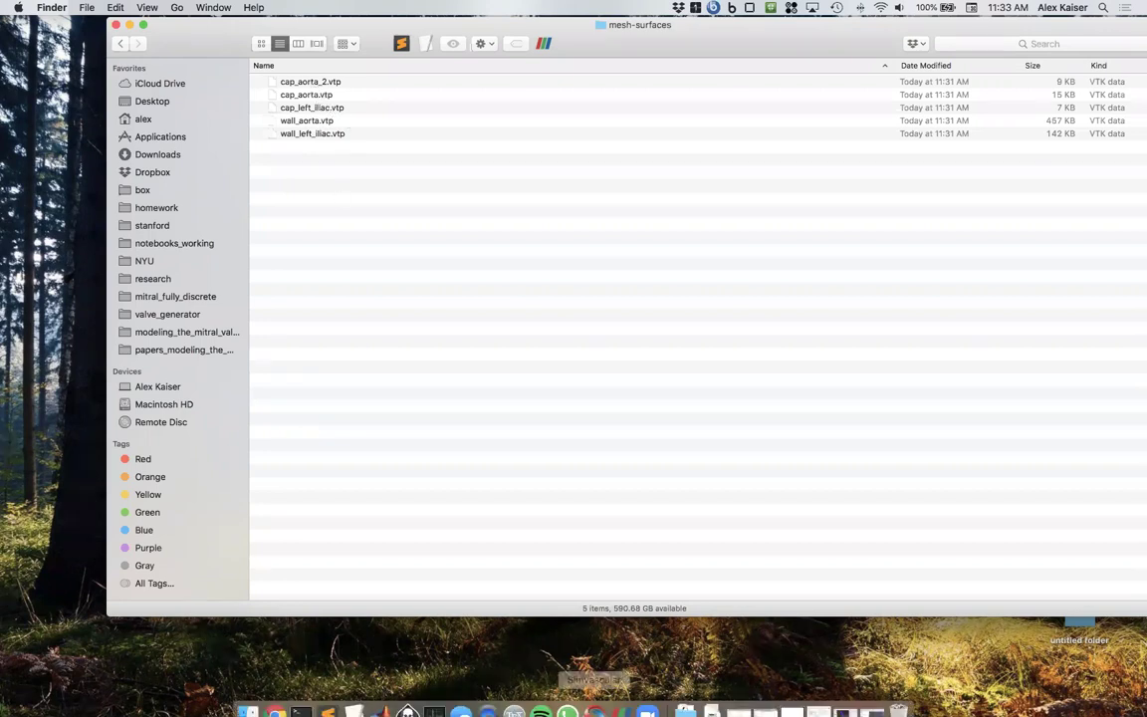
In SimVascular, expand Local Size, Regional Refinement, Advanced Flags, Multi-Domain, Adapt and Advanced Options
{"action": "left_click", "coordinate": [855, 700]}
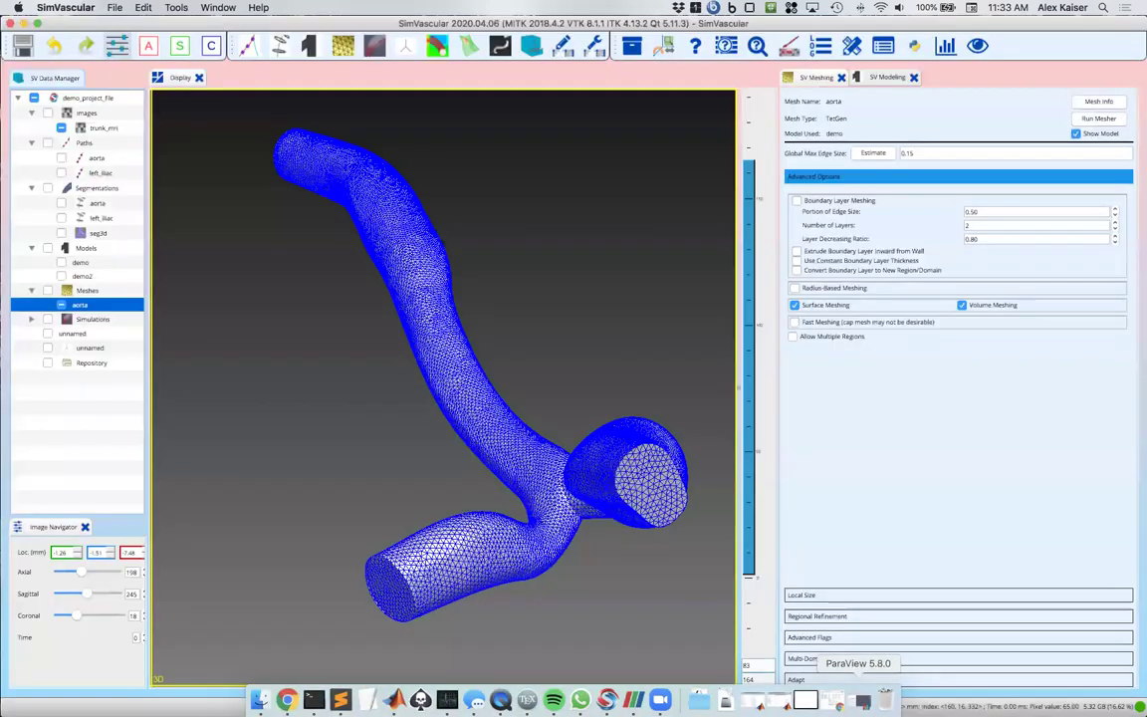
{"action": "left_click", "coordinate": [842, 596]}
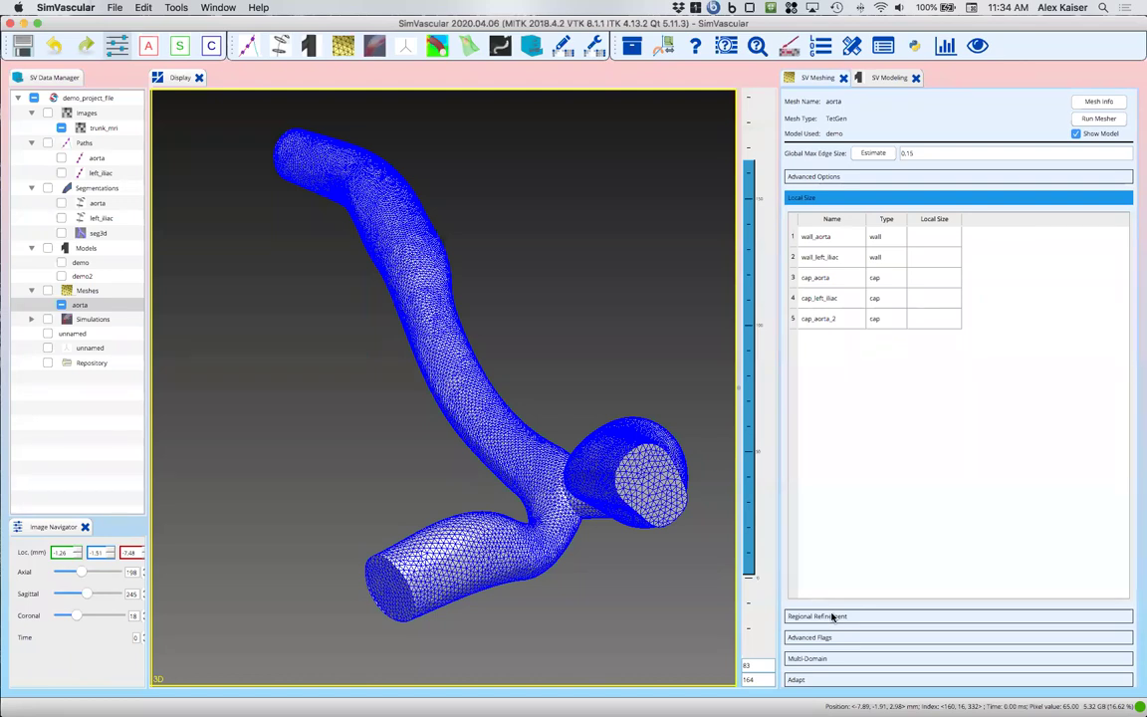
{"action": "left_click", "coordinate": [833, 616]}
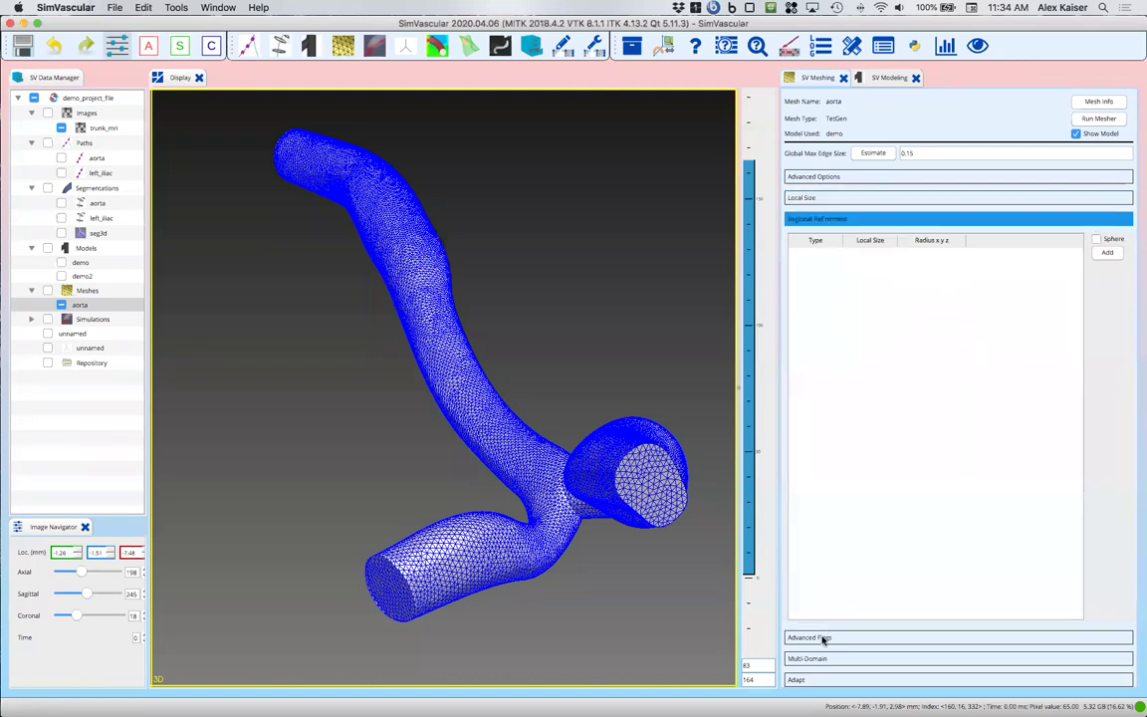
{"action": "left_click", "coordinate": [822, 639]}
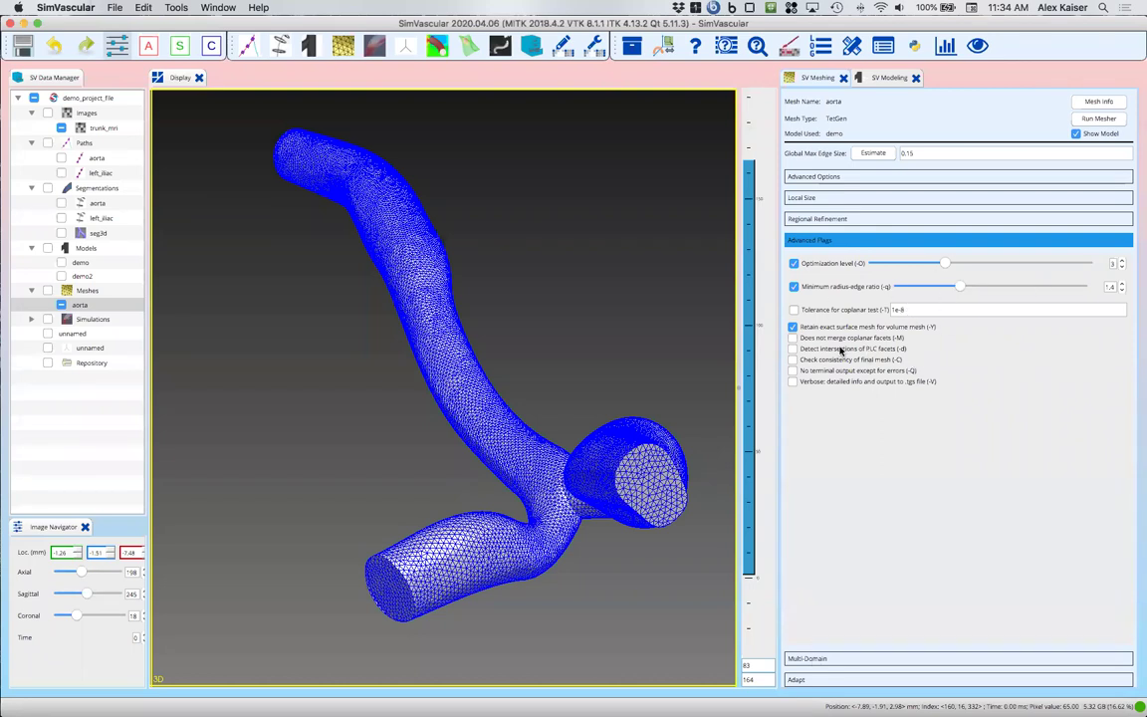
{"action": "left_click", "coordinate": [835, 659]}
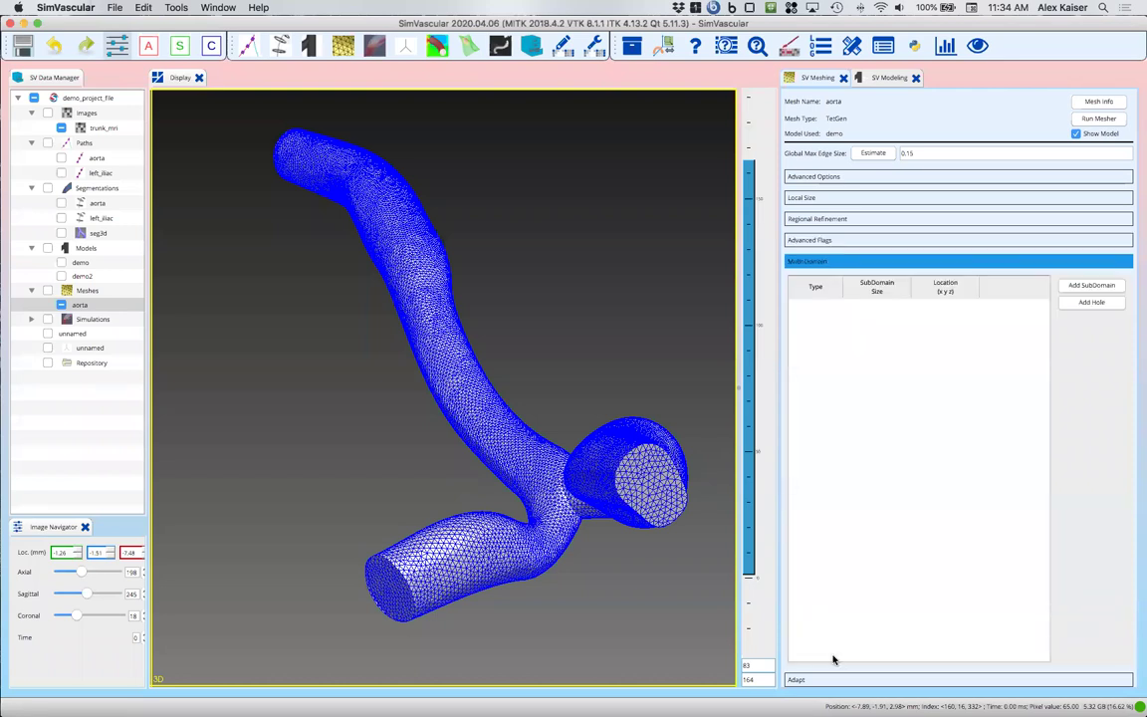
{"action": "left_click", "coordinate": [817, 680]}
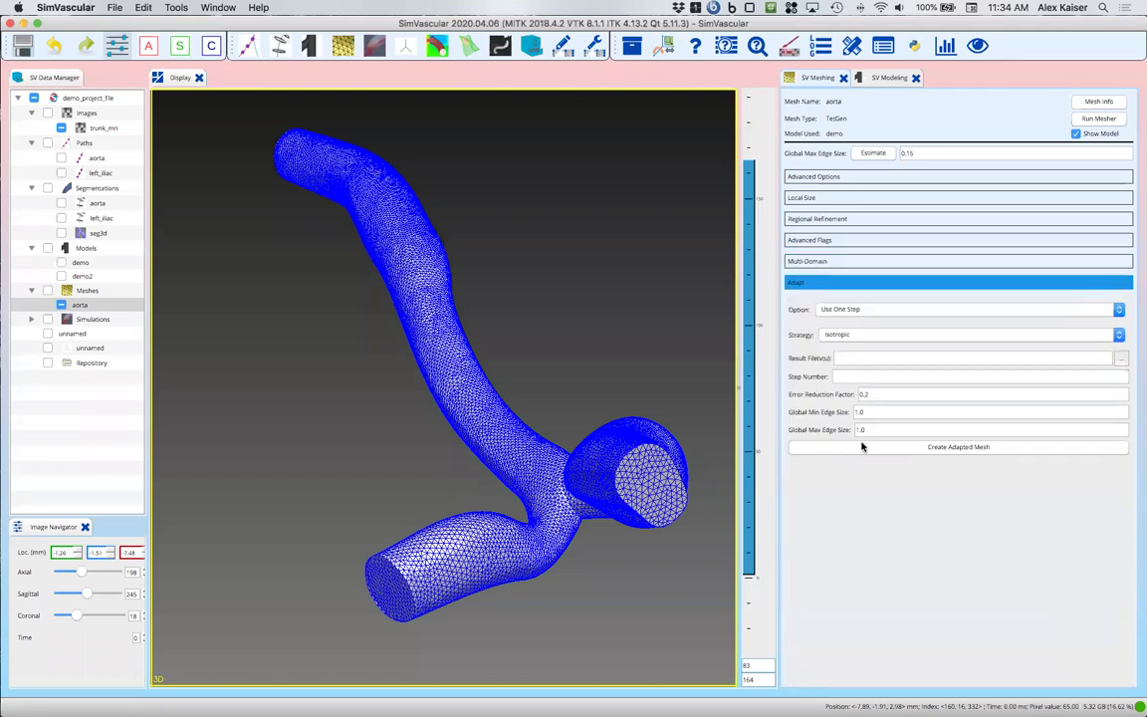
{"action": "left_click", "coordinate": [832, 176]}
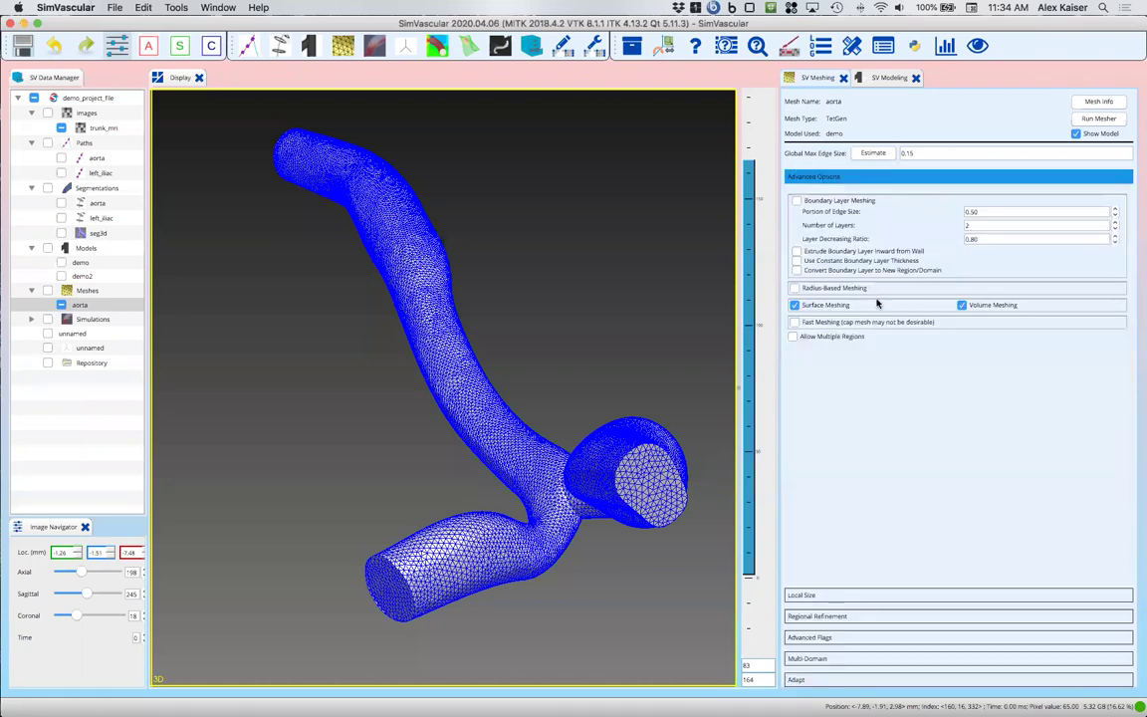